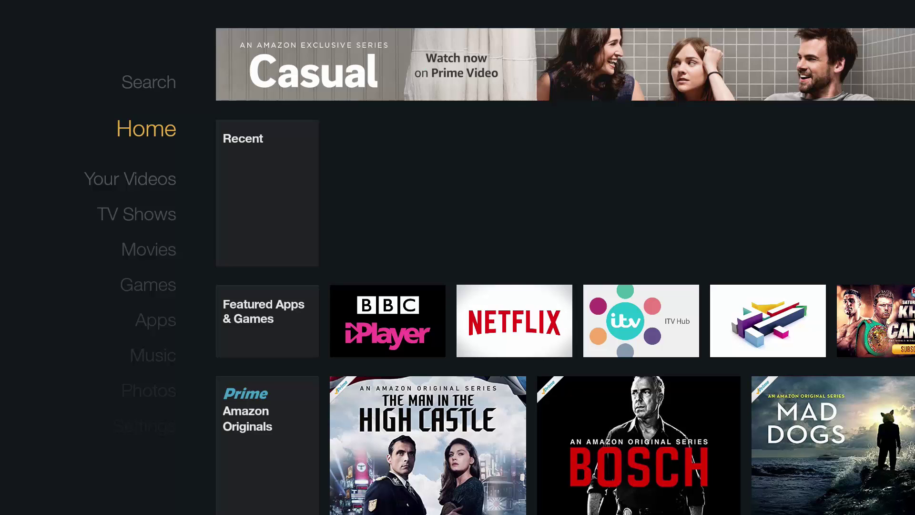
# Step: In Search, spell 'File' on the on-screen keyboard
pyautogui.press('Up')
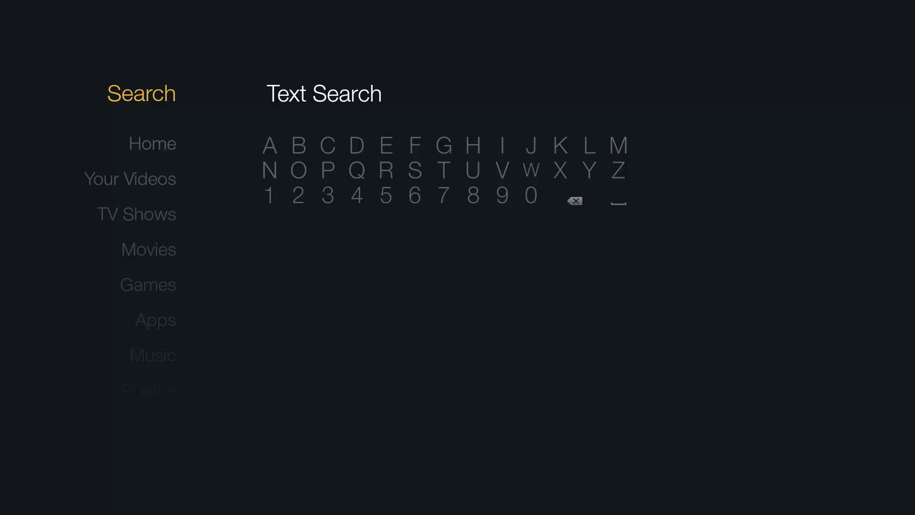
pyautogui.press('Right')
pyautogui.press('Right')
pyautogui.press('Right')
pyautogui.press('Right')
pyautogui.press('Right')
pyautogui.press('Right')
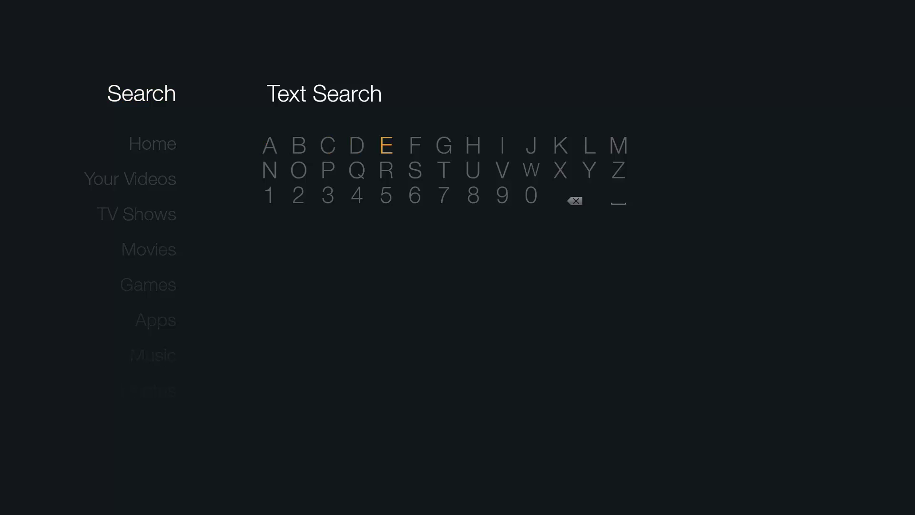
pyautogui.press('Return')
pyautogui.press('Right')
pyautogui.press('Right')
pyautogui.press('Right')
pyautogui.press('Right')
pyautogui.press('Left')
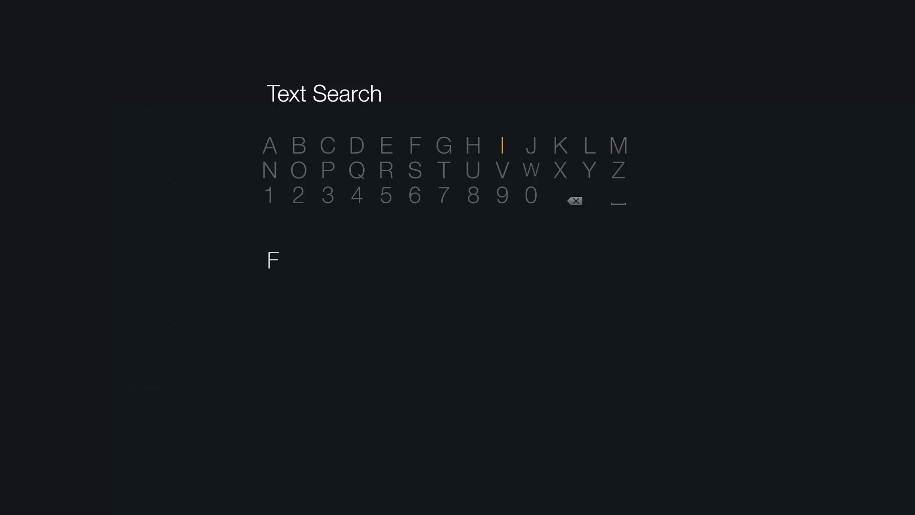
pyautogui.press('Return')
pyautogui.press('Right')
pyautogui.press('Right')
pyautogui.press('Return')
pyautogui.press('Left')
pyautogui.press('Left')
pyautogui.press('Left')
pyautogui.press('Left')
pyautogui.press('Left')
pyautogui.press('Left')
pyautogui.press('Left')
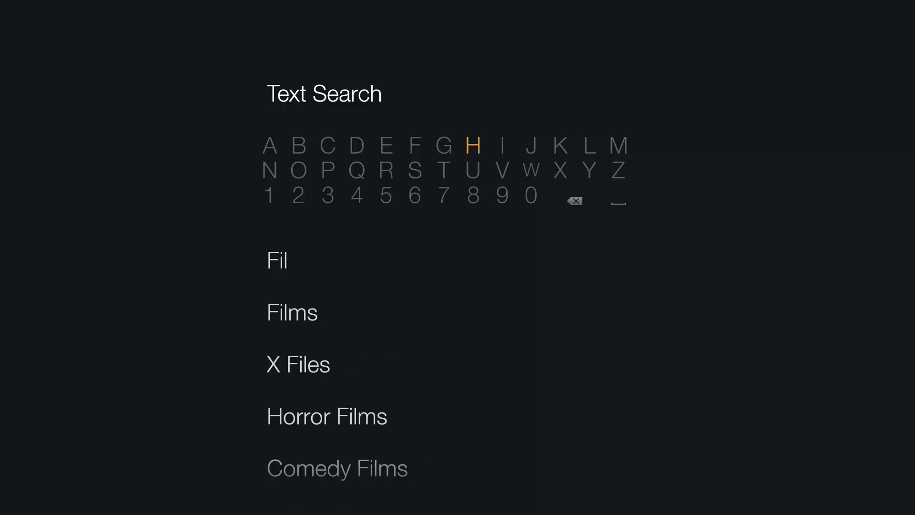
pyautogui.press('Return')
# Step: Extend the query to 'File M' and choose the 'File Manager' suggestion
pyautogui.press('Down')
pyautogui.press('Down')
pyautogui.press('Right')
pyautogui.press('Right')
pyautogui.press('Right')
pyautogui.press('Right')
pyautogui.press('Right')
pyautogui.press('Right')
pyautogui.press('Right')
pyautogui.press('Right')
pyautogui.press('Left')
pyautogui.press('Return')
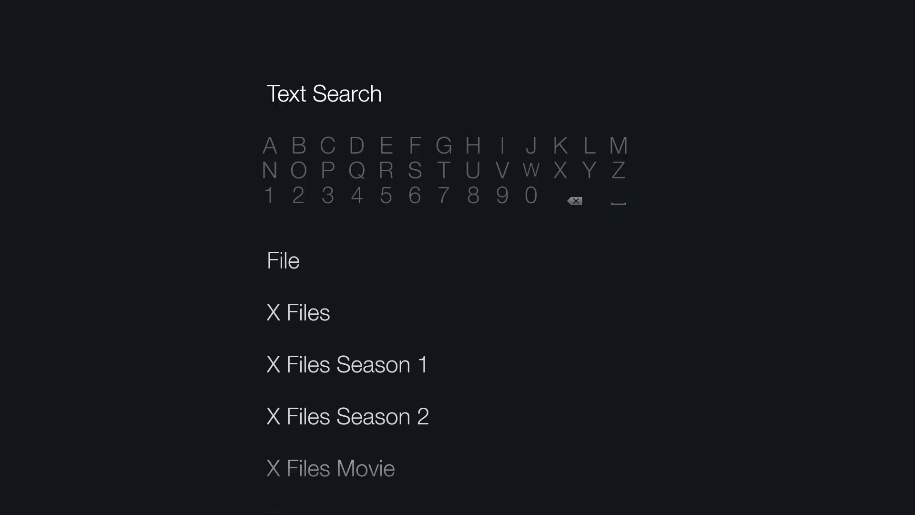
pyautogui.press('Up')
pyautogui.press('Up')
pyautogui.press('Return')
pyautogui.press('Down')
pyautogui.press('Down')
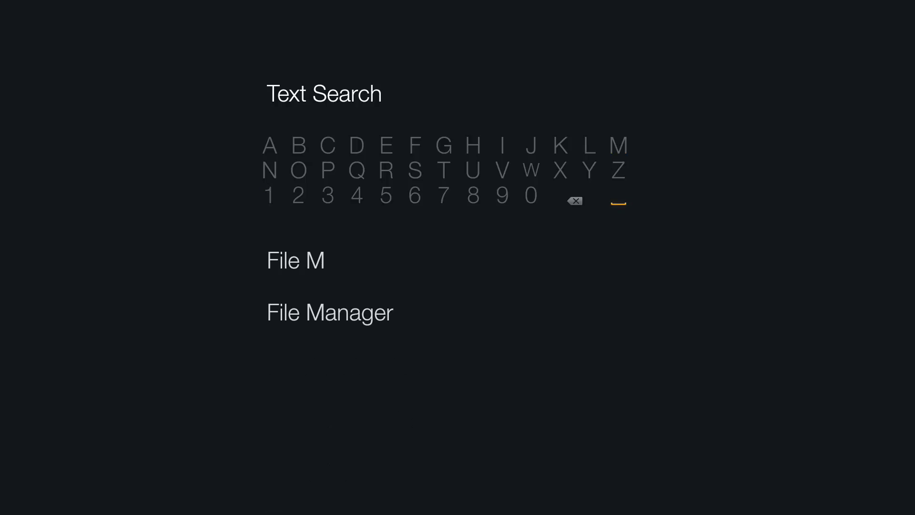
pyautogui.press('Down')
pyautogui.press('Return')
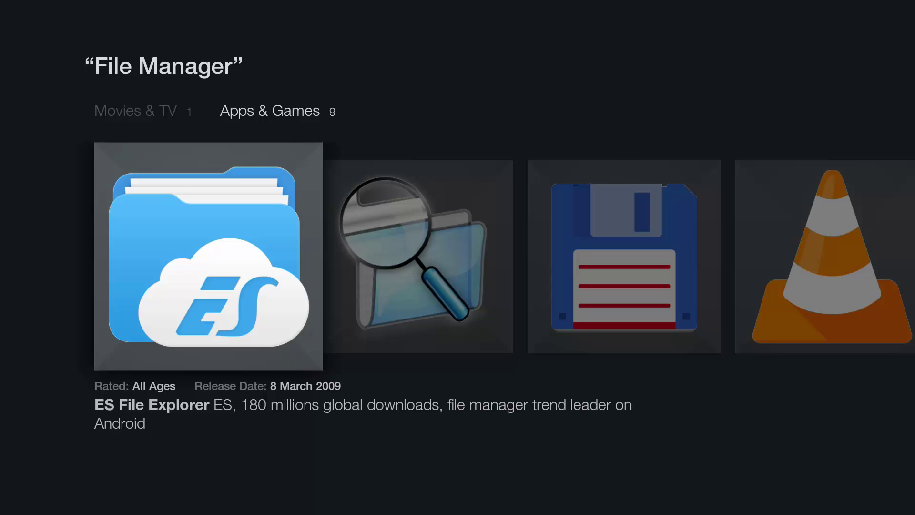
# Step: Download and install ES File Explorer from its app page, then back out of the results
pyautogui.press('Return')
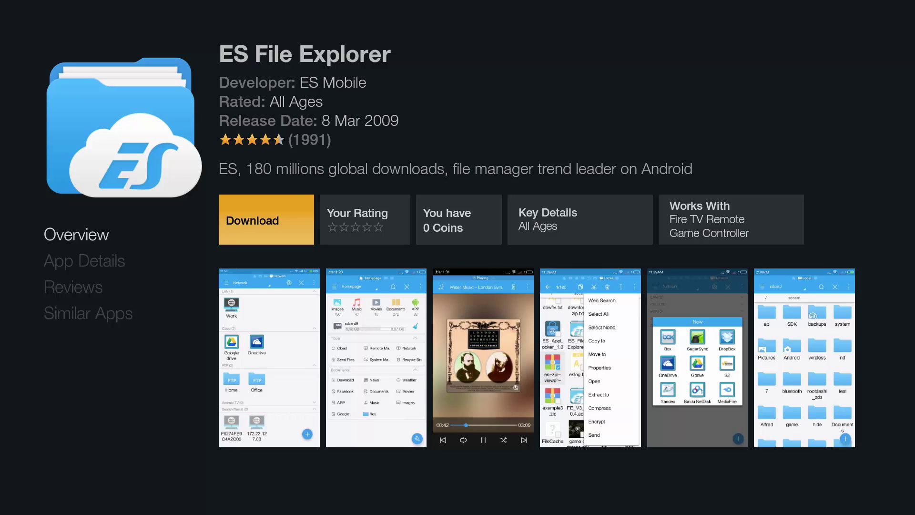
pyautogui.press('Return')
pyautogui.press('Escape')
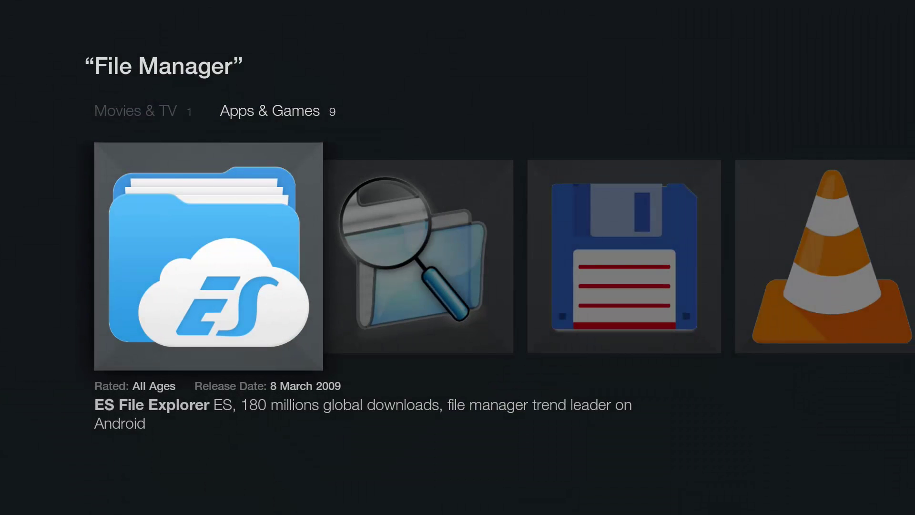
pyautogui.press('Escape')
# Step: Turn off Collect App Usage Data in Settings > Applications
pyautogui.press('Left')
pyautogui.press('Down')
pyautogui.press('Down')
pyautogui.press('Down')
pyautogui.press('Down')
pyautogui.press('Down')
pyautogui.press('Down')
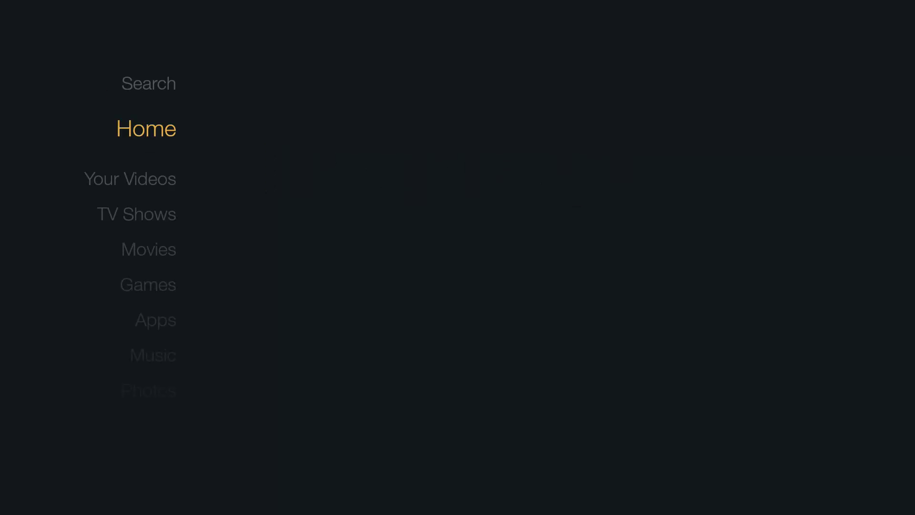
pyautogui.press('Down')
pyautogui.press('Down')
pyautogui.press('Down')
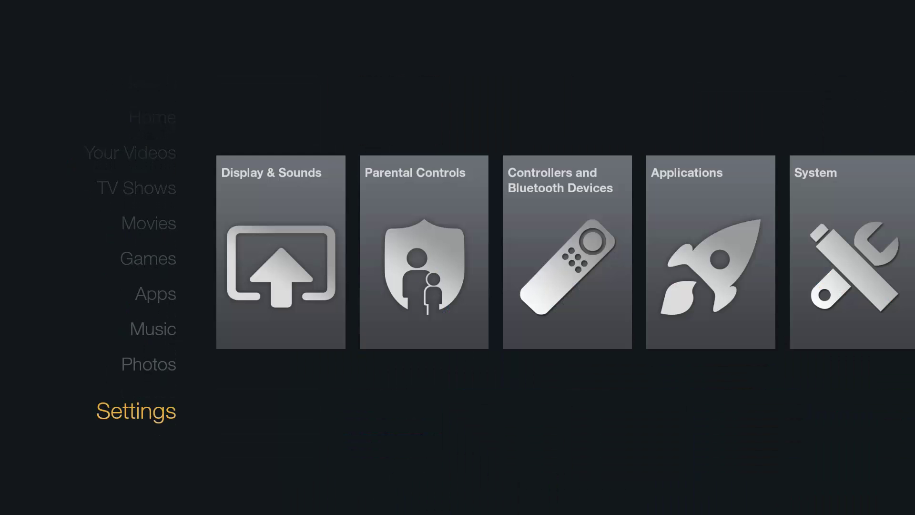
pyautogui.press('Right')
pyautogui.press('Right')
pyautogui.press('Right')
pyautogui.press('Right')
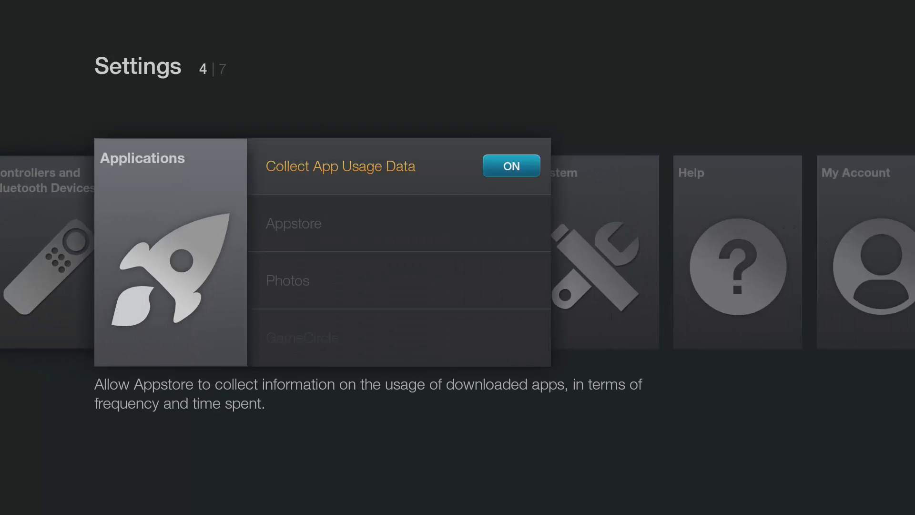
pyautogui.press('Return')
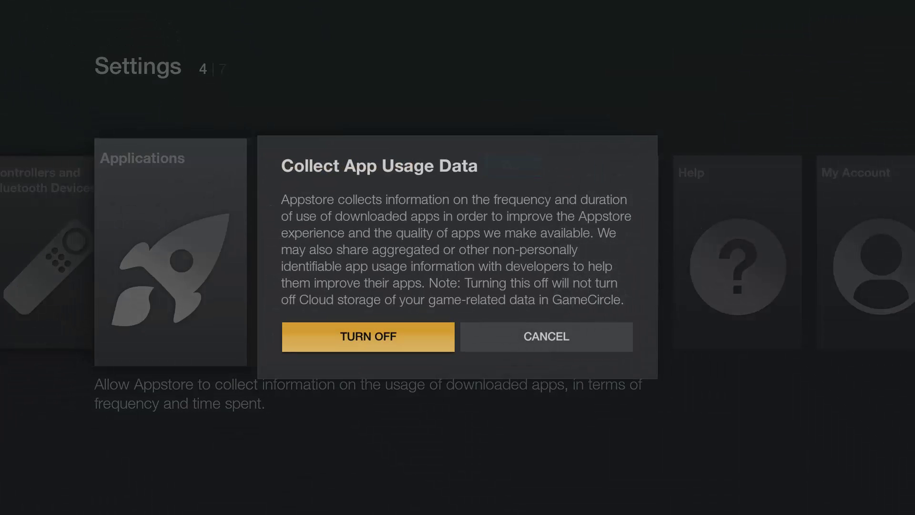
pyautogui.press('Return')
# Step: Switch on Apps from Unknown Sources in System > Developer Options, accepting the warning
pyautogui.press('Escape')
pyautogui.press('Right')
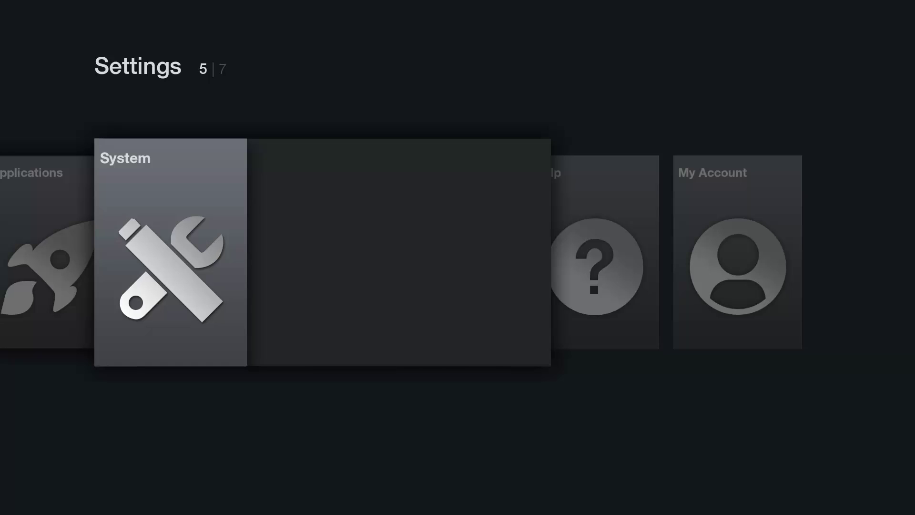
pyautogui.press('Down')
pyautogui.press('Down')
pyautogui.press('Down')
pyautogui.press('Down')
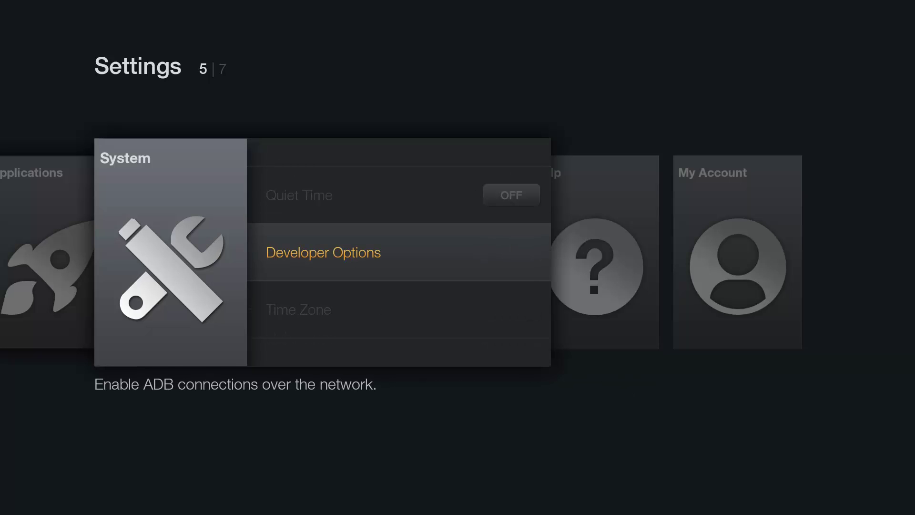
pyautogui.press('Return')
pyautogui.press('Down')
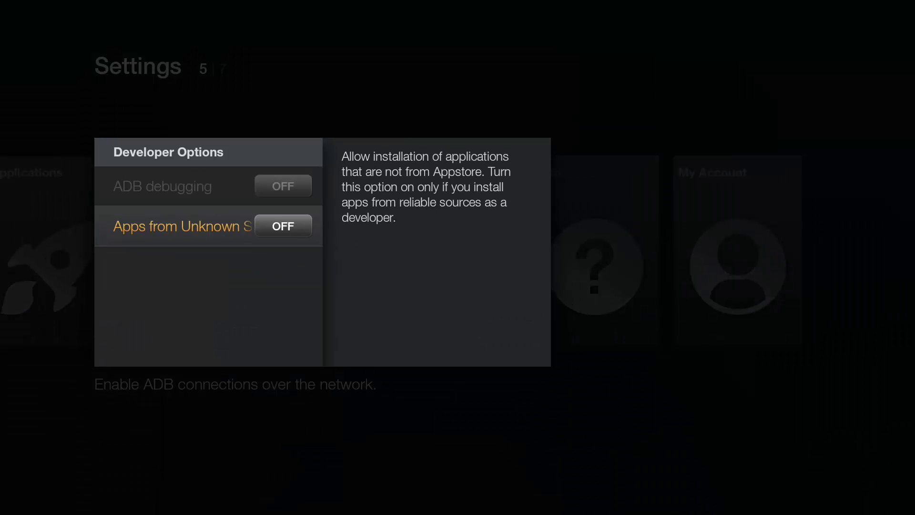
pyautogui.press('Return')
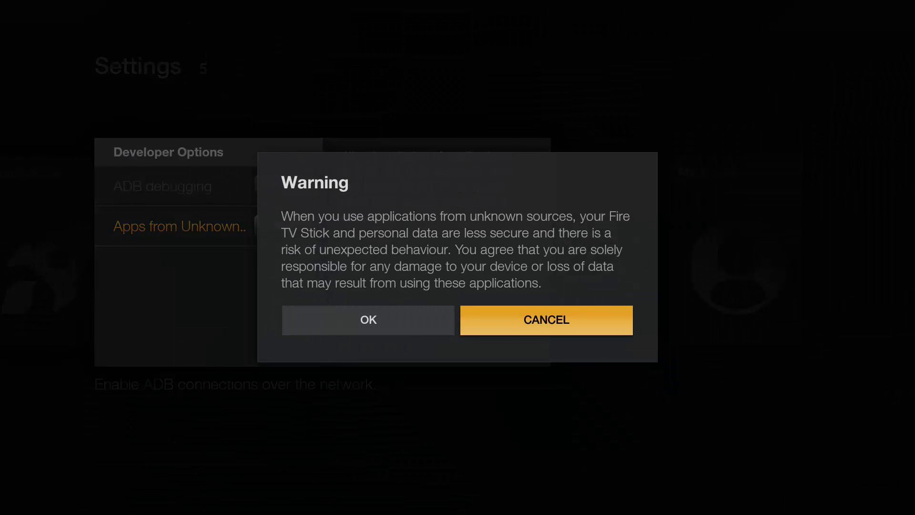
pyautogui.press('Left')
pyautogui.press('Return')
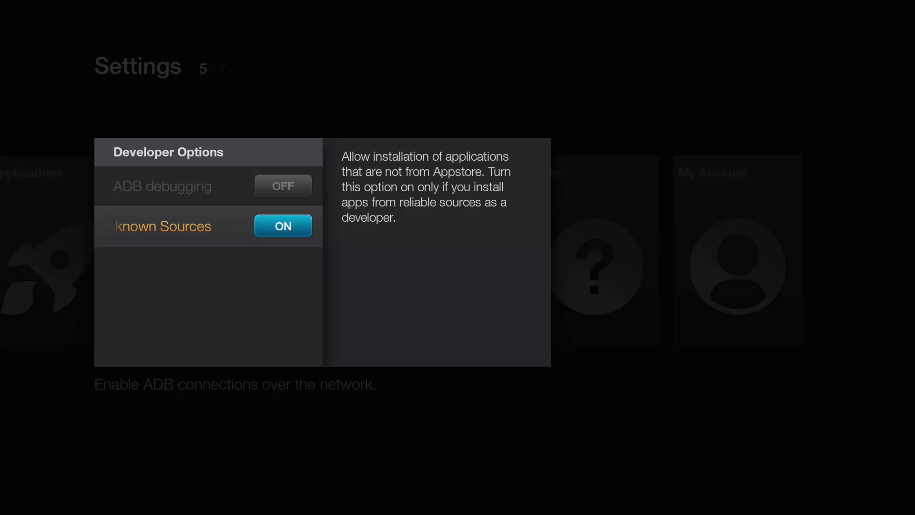
pyautogui.press('Escape')
pyautogui.press('Escape')
pyautogui.press('Escape')
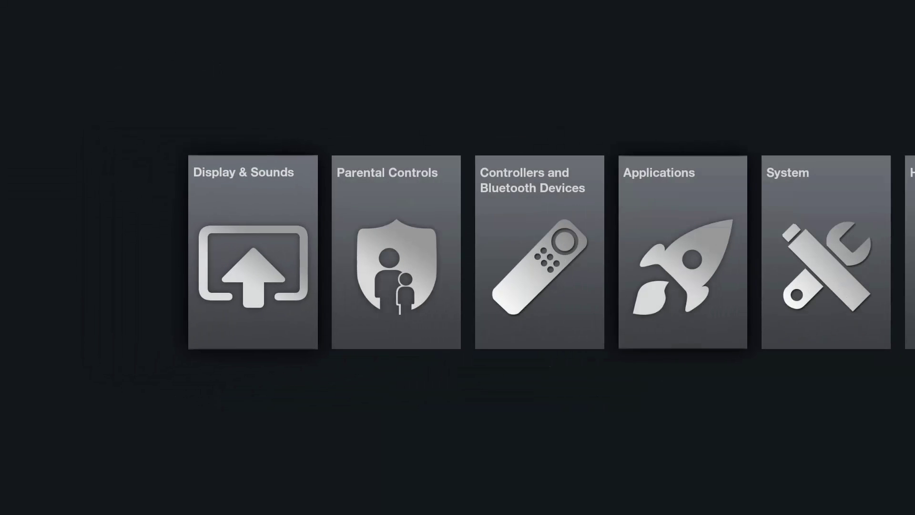
# Step: Launch ES File Explorer from Home's Recent row and accept the display calibration
pyautogui.press('Up')
pyautogui.press('Up')
pyautogui.press('Up')
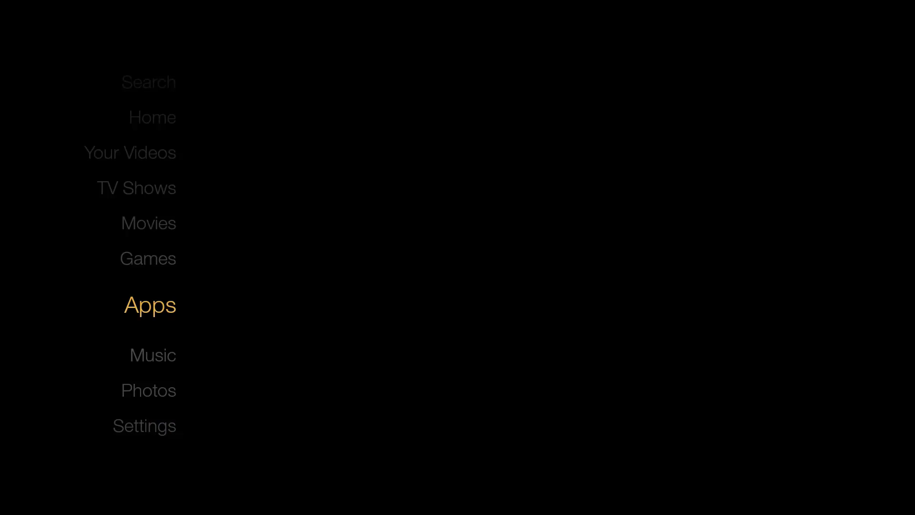
pyautogui.press('Up')
pyautogui.press('Up')
pyautogui.press('Up')
pyautogui.press('Up')
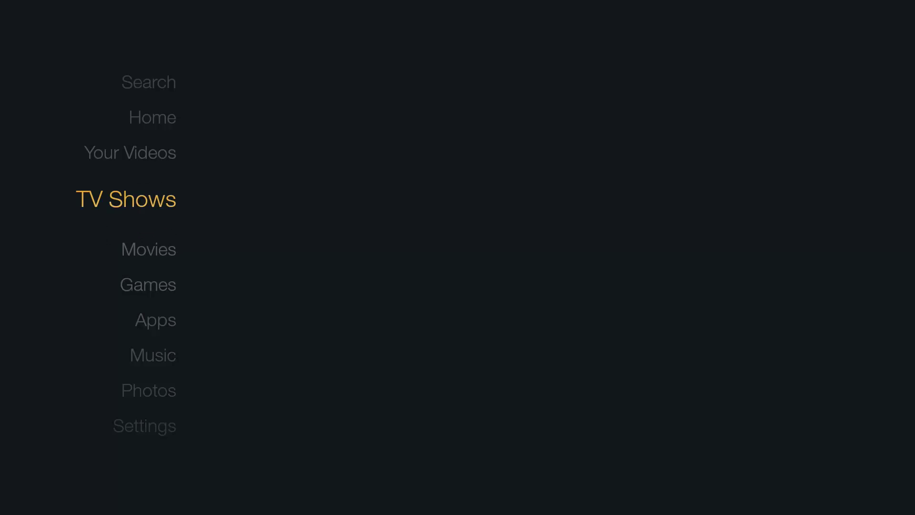
pyautogui.press('Up')
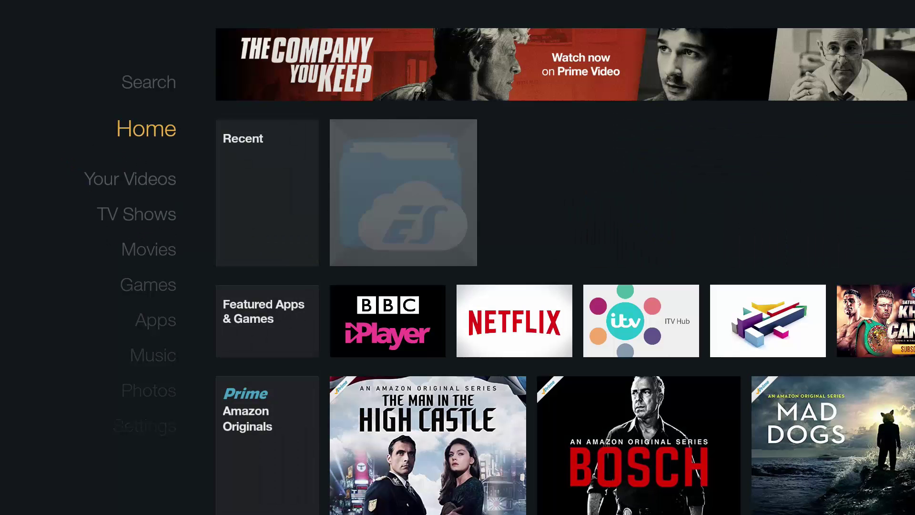
pyautogui.press('Right')
pyautogui.press('Return')
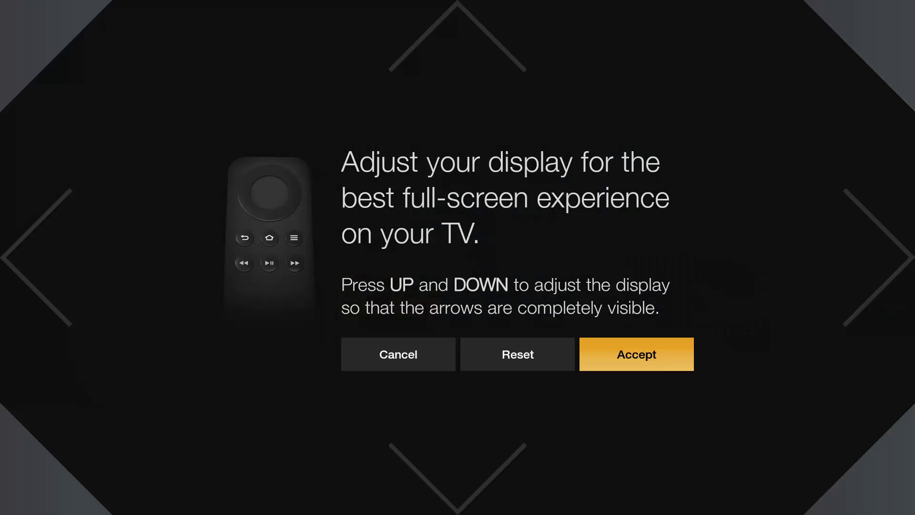
pyautogui.press('Return')
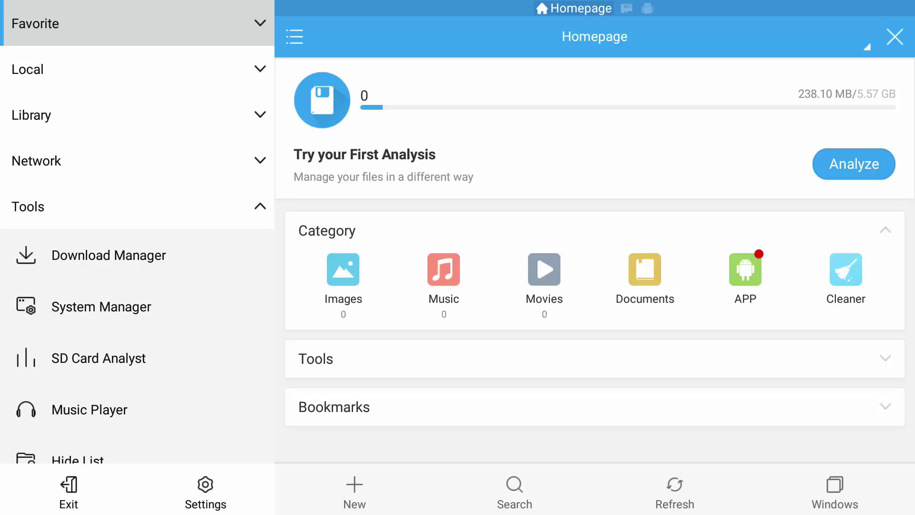
# Step: Start adding a new favorite bookmark from the Favorite list and begin entering its path
pyautogui.press('Return')
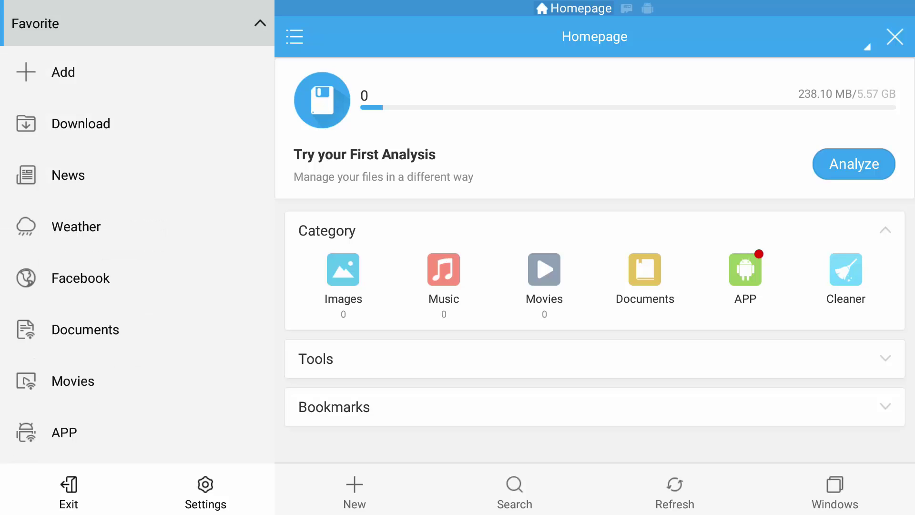
pyautogui.press('Down')
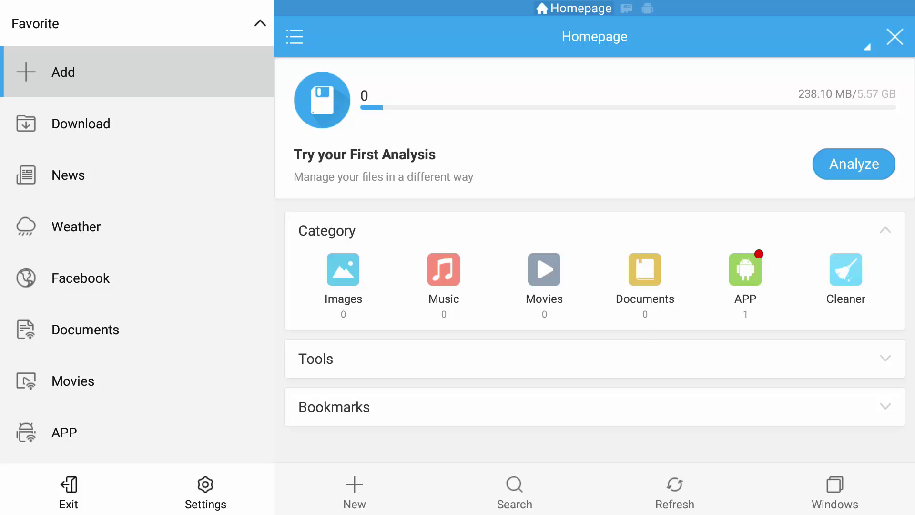
pyautogui.press('Return')
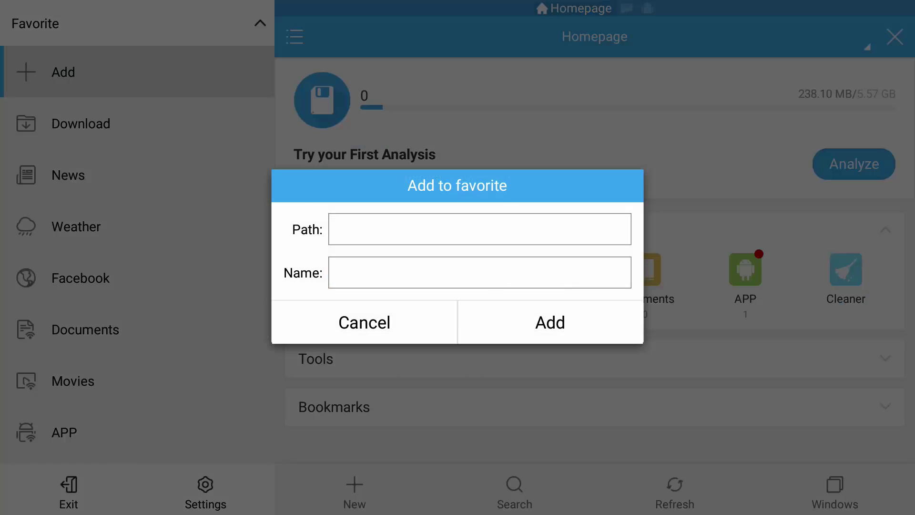
pyautogui.press('Return')
pyautogui.press('Right')
pyautogui.press('Right')
pyautogui.press('Right')
pyautogui.press('Right')
pyautogui.press('Right')
pyautogui.press('Right')
pyautogui.press('Right')
pyautogui.press('Return')
pyautogui.press('Down')
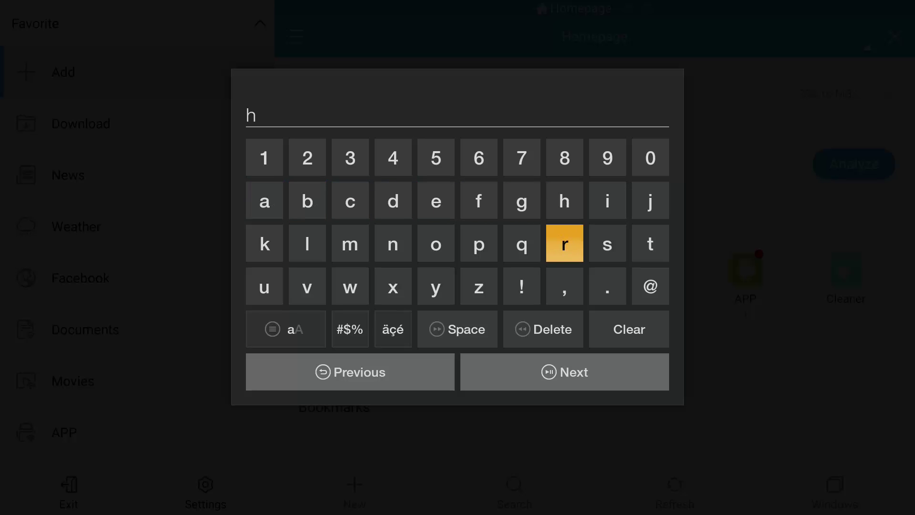
pyautogui.press('Right')
pyautogui.press('Right')
pyautogui.press('Return')
pyautogui.press('Return')
pyautogui.press('Left')
pyautogui.press('Left')
pyautogui.press('Left')
pyautogui.press('Left')
pyautogui.press('Return')
pyautogui.press('Down')
pyautogui.press('Down')
pyautogui.press('Down')
pyautogui.press('Up')
pyautogui.press('Left')
pyautogui.press('Right')
pyautogui.press('Return')
pyautogui.press('Up')
pyautogui.press('Up')
pyautogui.press('Left')
pyautogui.press('Left')
pyautogui.press('Return')
pyautogui.press('Right')
pyautogui.press('Right')
pyautogui.press('Right')
pyautogui.press('Return')
pyautogui.press('Return')
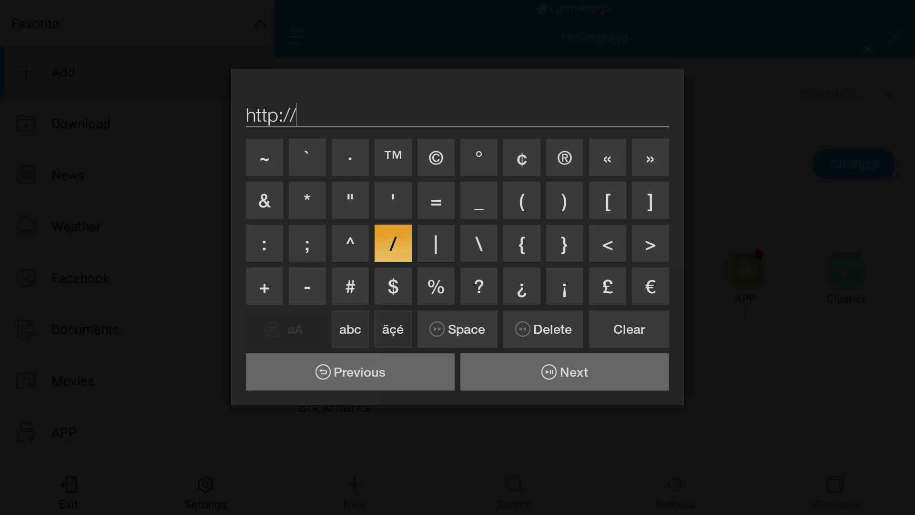
pyautogui.press('Down')
pyautogui.press('Down')
pyautogui.press('Down')
pyautogui.press('Up')
pyautogui.press('Right')
pyautogui.press('Right')
pyautogui.press('Right')
pyautogui.press('Right')
pyautogui.press('Left')
pyautogui.press('Left')
pyautogui.press('Left')
pyautogui.press('Left')
pyautogui.press('Return')
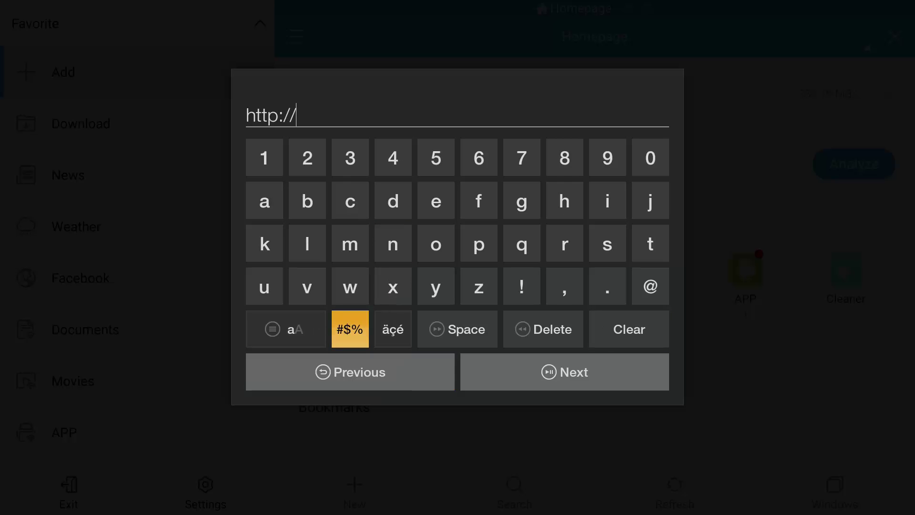
# Step: Continue the bookmark path with 'kodi.tv/'
pyautogui.press('Up')
pyautogui.press('Up')
pyautogui.press('Left')
pyautogui.press('Left')
pyautogui.press('Return')
pyautogui.press('Right')
pyautogui.press('Right')
pyautogui.press('Right')
pyautogui.press('Right')
pyautogui.press('Return')
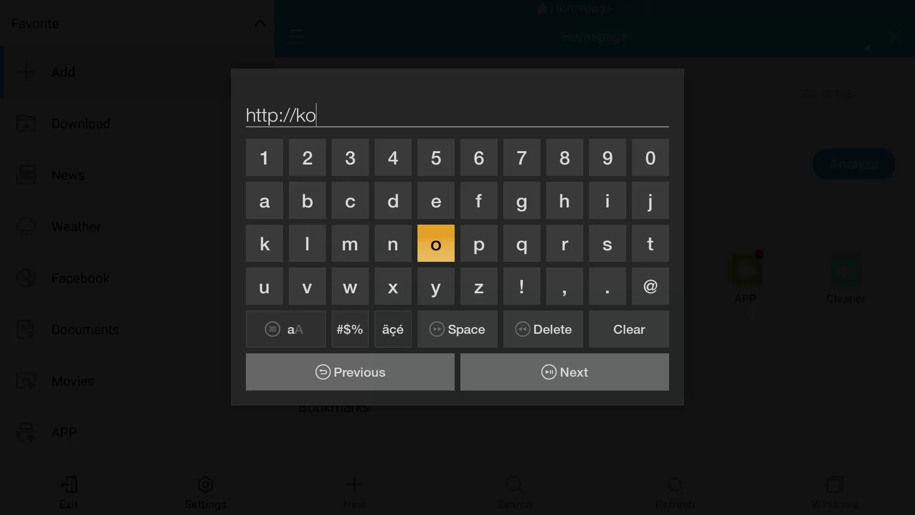
pyautogui.press('Up')
pyautogui.press('Left')
pyautogui.press('Return')
pyautogui.press('Right')
pyautogui.press('Right')
pyautogui.press('Right')
pyautogui.press('Right')
pyautogui.press('Right')
pyautogui.press('Return')
pyautogui.press('Down')
pyautogui.press('Down')
pyautogui.press('Up')
pyautogui.press('Right')
pyautogui.press('Return')
pyautogui.press('Left')
pyautogui.press('Left')
pyautogui.press('Left')
pyautogui.press('Left')
pyautogui.press('Left')
pyautogui.press('Left')
pyautogui.press('Left')
pyautogui.press('Left')
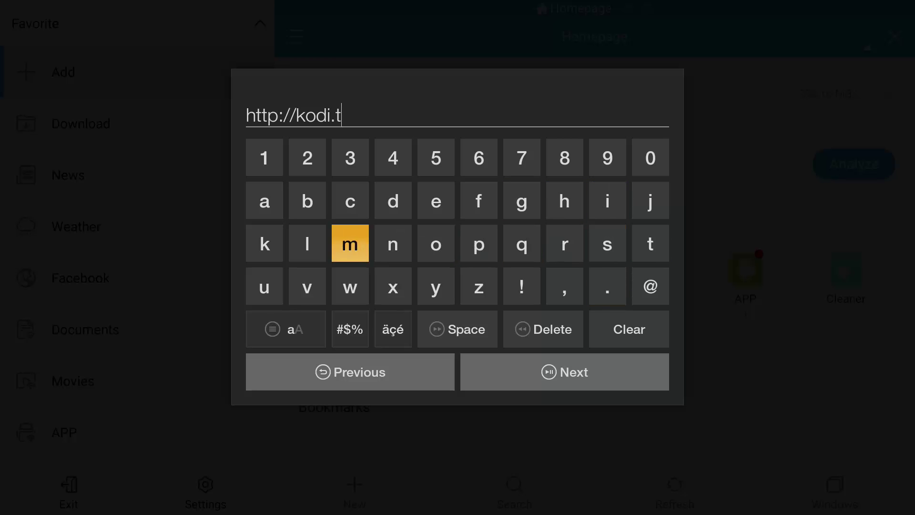
pyautogui.press('Down')
pyautogui.press('Return')
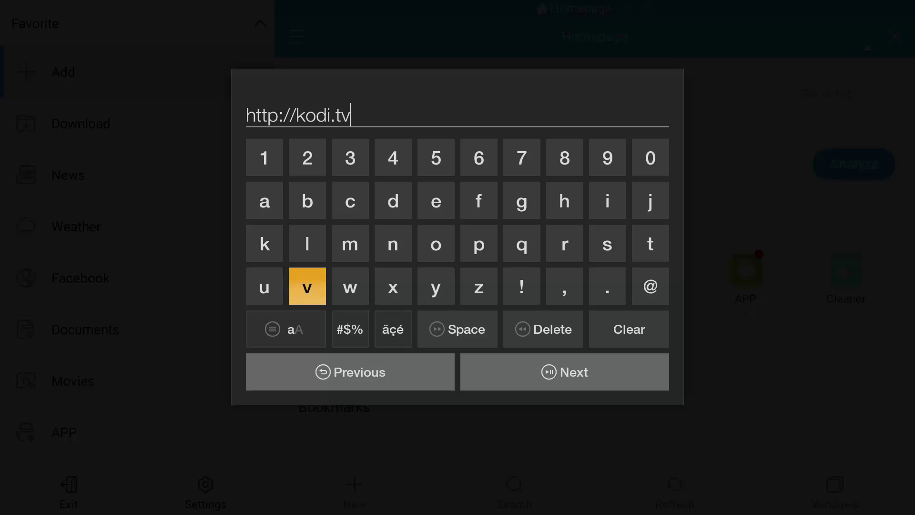
pyautogui.press('Down')
pyautogui.press('Right')
pyautogui.press('Return')
pyautogui.press('Up')
pyautogui.press('Up')
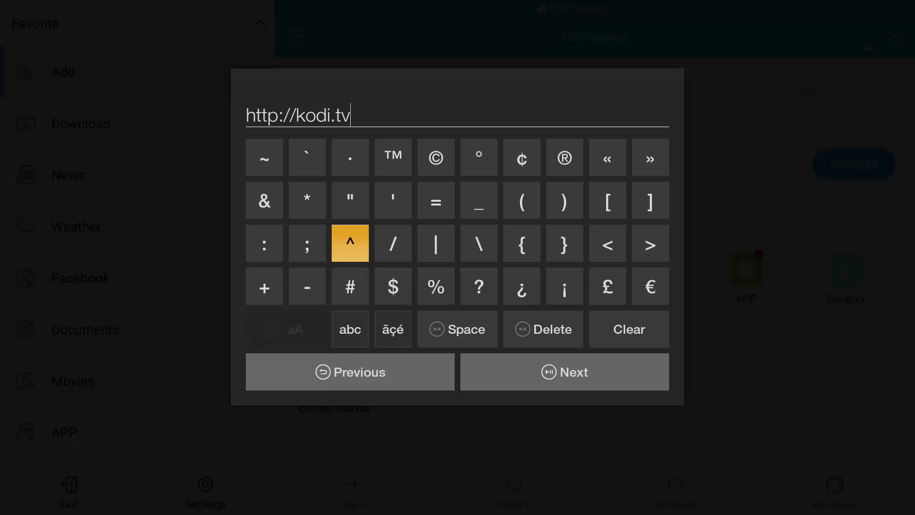
pyautogui.press('Right')
pyautogui.press('Return')
pyautogui.press('Down')
pyautogui.press('Down')
pyautogui.press('Left')
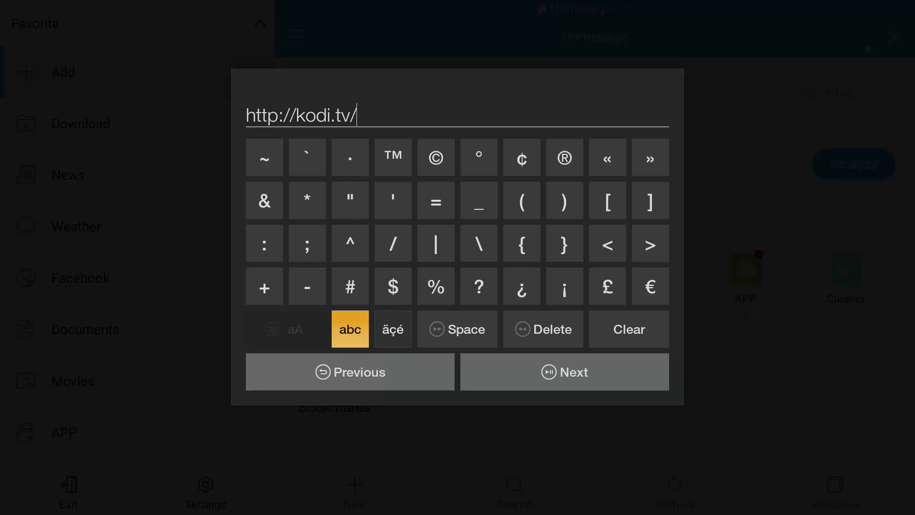
pyautogui.press('Return')
pyautogui.press('Up')
pyautogui.press('Up')
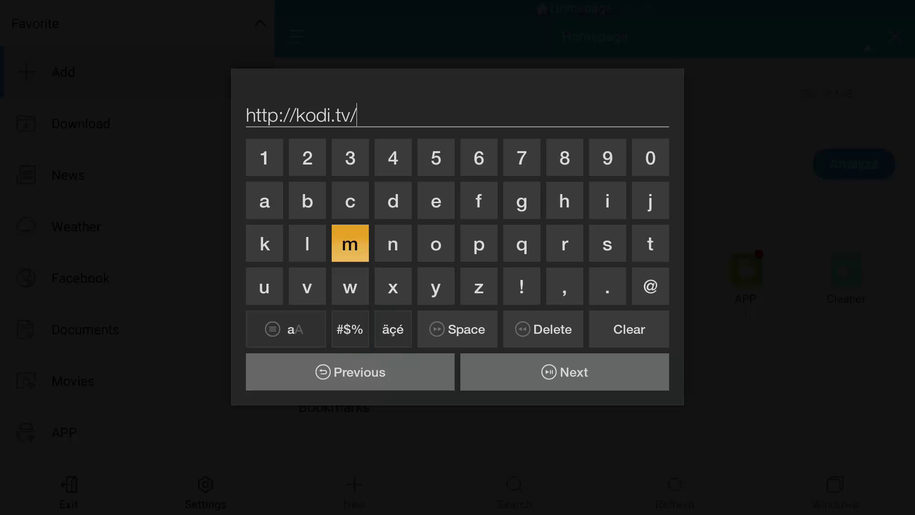
pyautogui.press('Up')
pyautogui.press('Right')
pyautogui.press('Return')
pyautogui.press('Down')
pyautogui.press('Right')
pyautogui.press('Return')
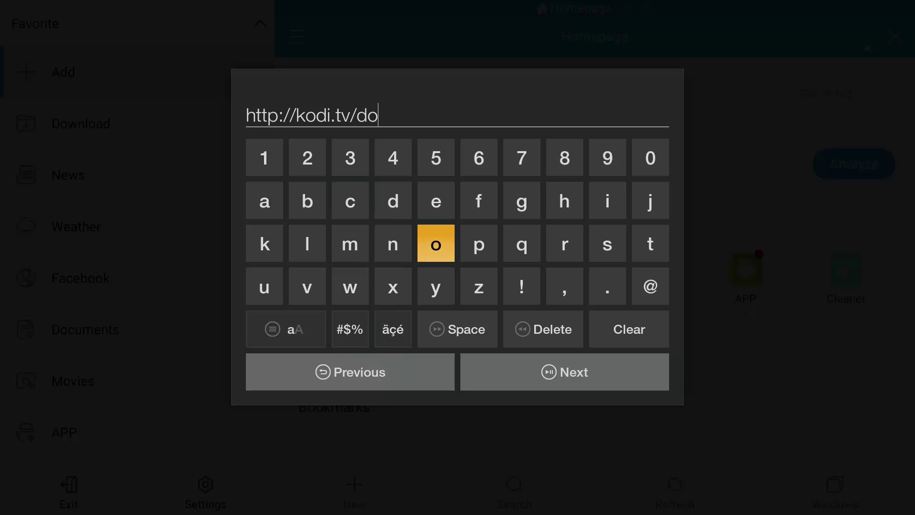
pyautogui.press('Left')
pyautogui.press('Left')
pyautogui.press('Down')
pyautogui.press('Return')
pyautogui.press('Up')
pyautogui.press('Right')
pyautogui.press('Return')
pyautogui.press('Right')
pyautogui.press('Right')
pyautogui.press('Left')
pyautogui.press('Left')
pyautogui.press('Left')
pyautogui.press('Left')
pyautogui.press('Return')
pyautogui.press('Right')
pyautogui.press('Right')
pyautogui.press('Right')
pyautogui.press('Right')
pyautogui.press('Left')
pyautogui.press('Return')
pyautogui.press('Up')
pyautogui.press('Left')
pyautogui.press('Left')
pyautogui.press('Left')
pyautogui.press('Left')
pyautogui.press('Return')
pyautogui.press('Right')
pyautogui.press('Right')
pyautogui.press('Right')
pyautogui.press('Right')
pyautogui.press('Left')
pyautogui.press('Return')
pyautogui.press('Down')
pyautogui.press('Down')
pyautogui.press('Down')
pyautogui.press('Left')
pyautogui.press('Return')
pyautogui.press('Up')
pyautogui.press('Up')
pyautogui.press('Right')
pyautogui.press('Right')
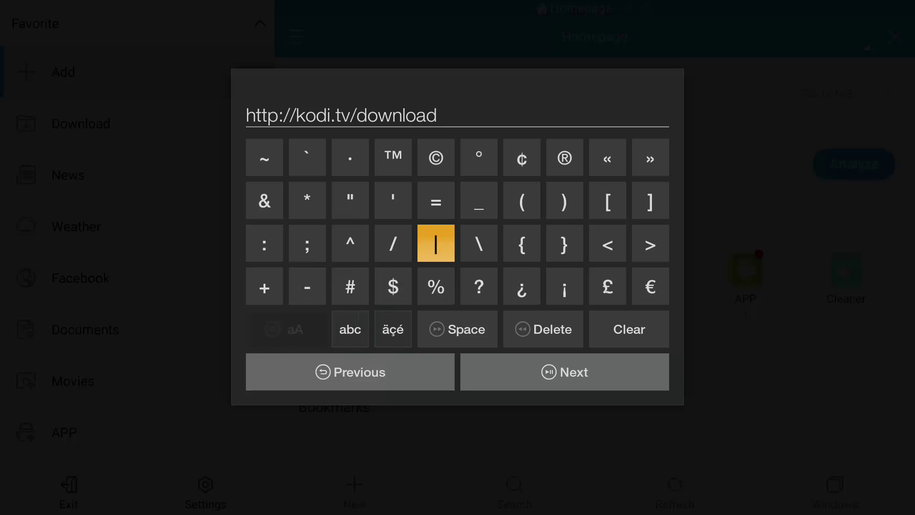
pyautogui.press('Left')
pyautogui.press('Return')
pyautogui.press('Down')
pyautogui.press('Down')
pyautogui.press('Down')
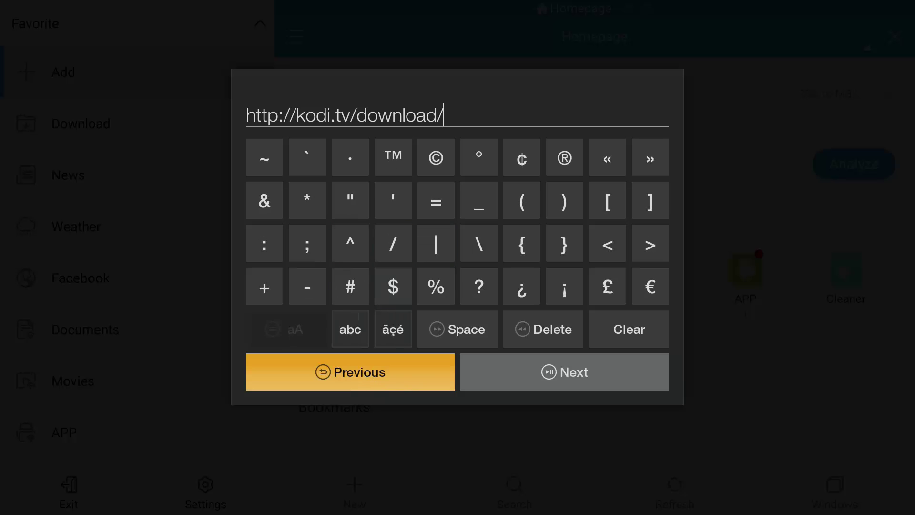
pyautogui.press('Right')
pyautogui.press('Return')
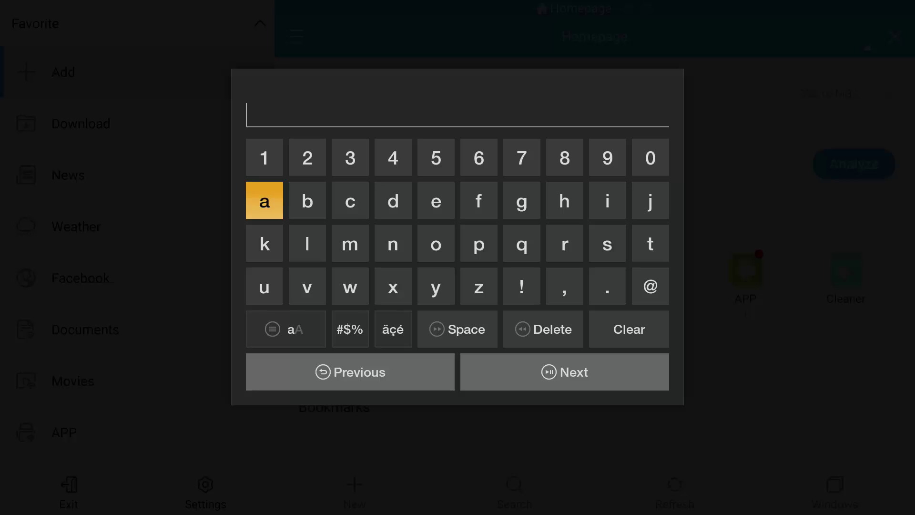
# Step: Name the bookmark 'kodi' and add it to favorites
pyautogui.press('Down')
pyautogui.press('Return')
pyautogui.press('Right')
pyautogui.press('Right')
pyautogui.press('Right')
pyautogui.press('Right')
pyautogui.press('Return')
pyautogui.press('Up')
pyautogui.press('Left')
pyautogui.press('Return')
pyautogui.press('Right')
pyautogui.press('Right')
pyautogui.press('Right')
pyautogui.press('Right')
pyautogui.press('Right')
pyautogui.press('Return')
pyautogui.press('Down')
pyautogui.press('Down')
pyautogui.press('Down')
pyautogui.press('Return')
pyautogui.press('Right')
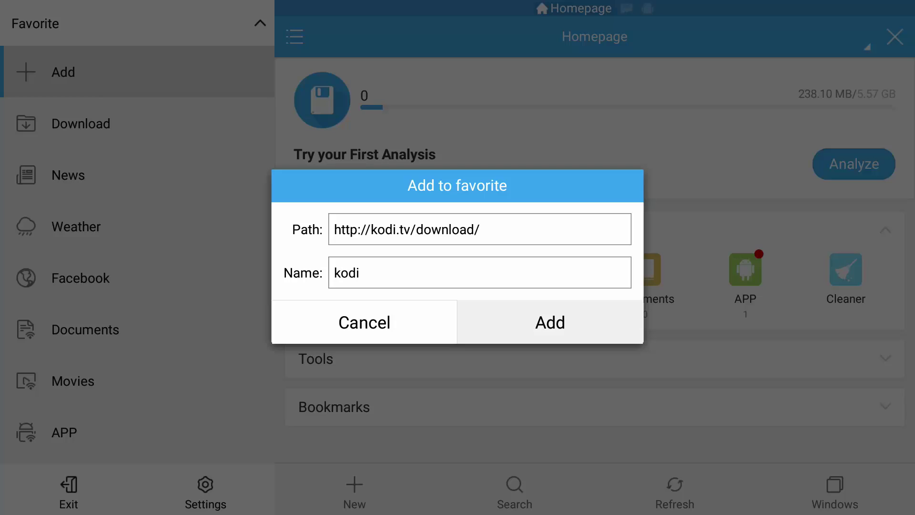
pyautogui.press('Return')
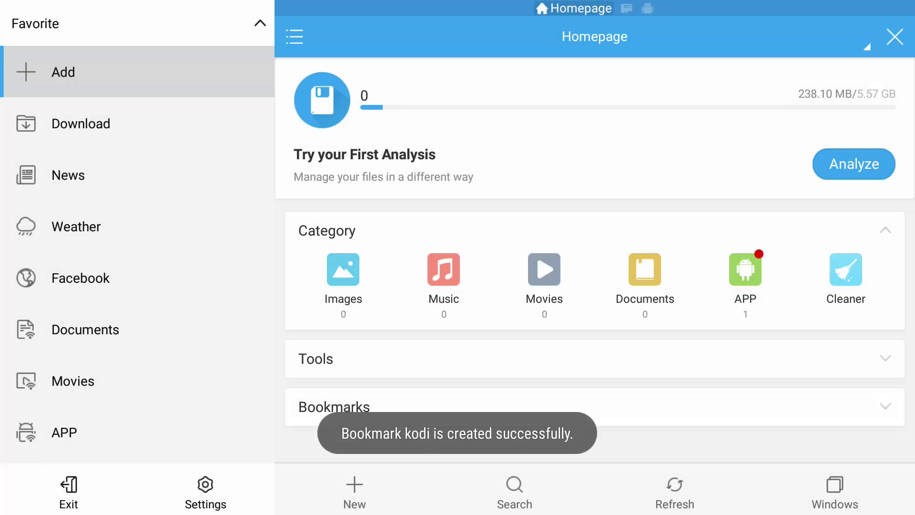
# Step: Open the new kodi favorite to load the Kodi downloads page
pyautogui.press('Down')
pyautogui.press('Down')
pyautogui.press('Down')
pyautogui.press('Down')
pyautogui.press('Down')
pyautogui.press('Down')
pyautogui.press('Down')
pyautogui.press('Down')
pyautogui.press('Down')
pyautogui.press('Down')
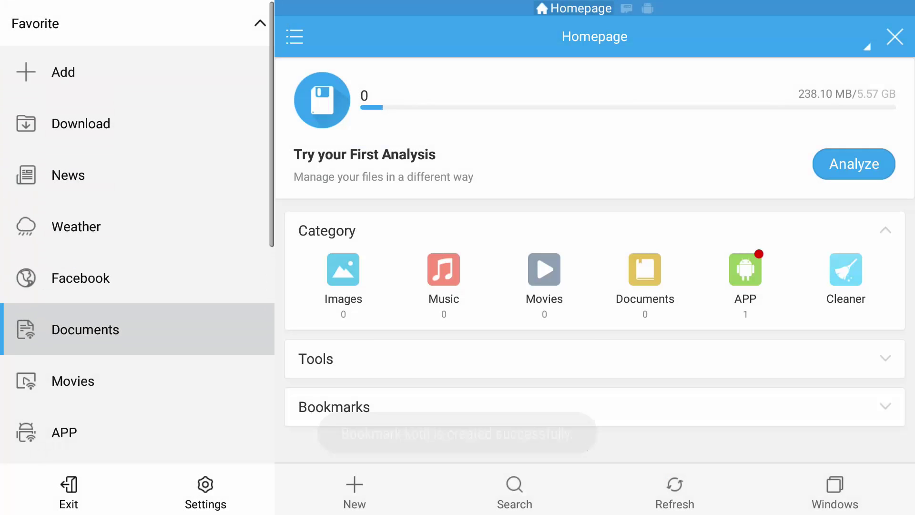
pyautogui.press('Down')
pyautogui.press('Down')
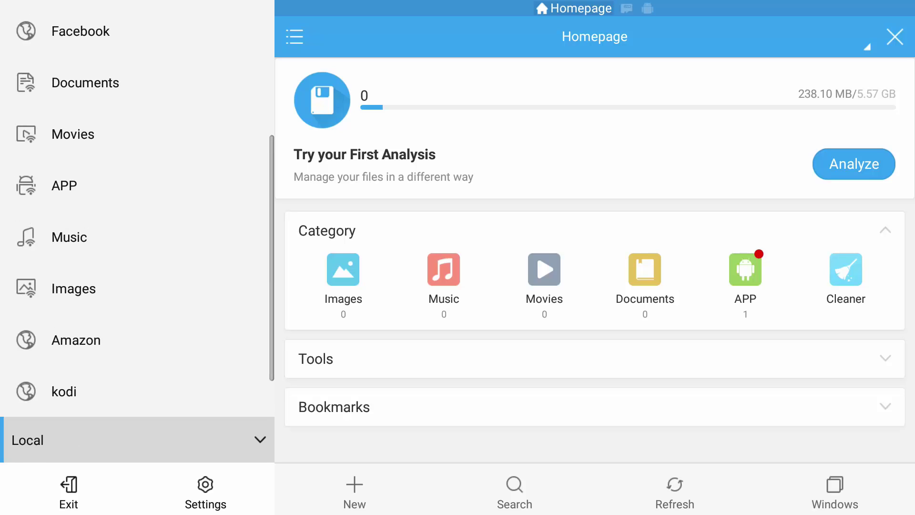
pyautogui.press('Up')
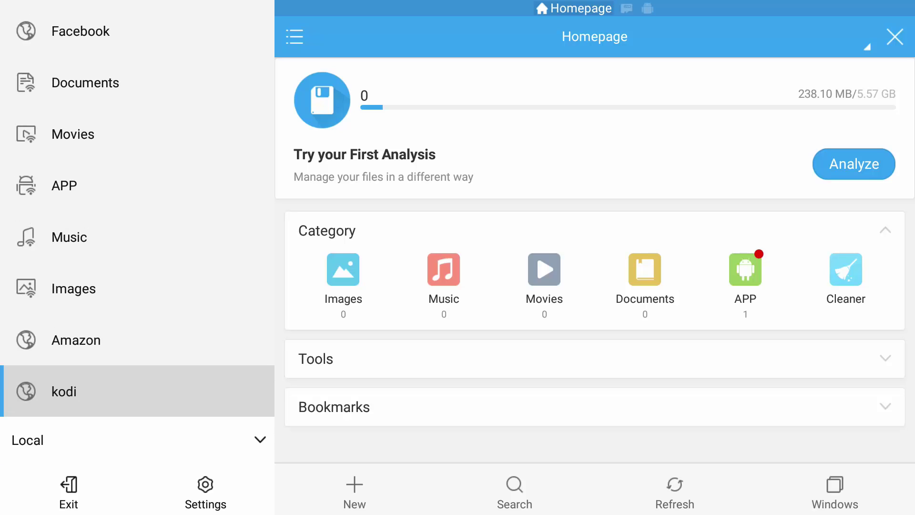
pyautogui.press('Return')
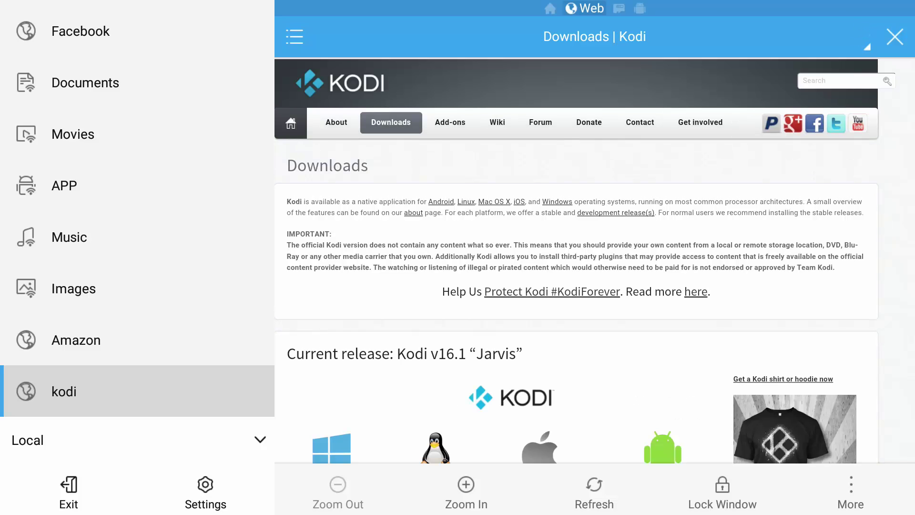
# Step: Step through the platform download links to the Android APK ARM download
pyautogui.click(28, 439)
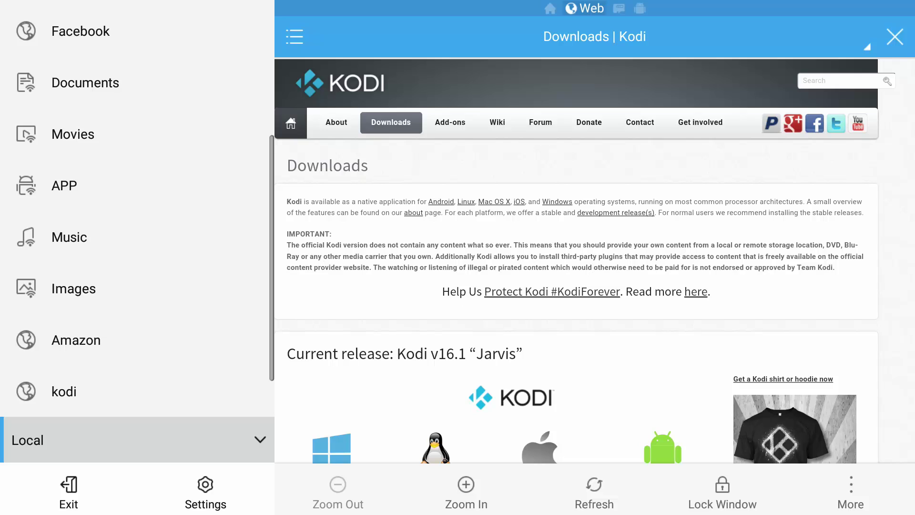
pyautogui.press('Right')
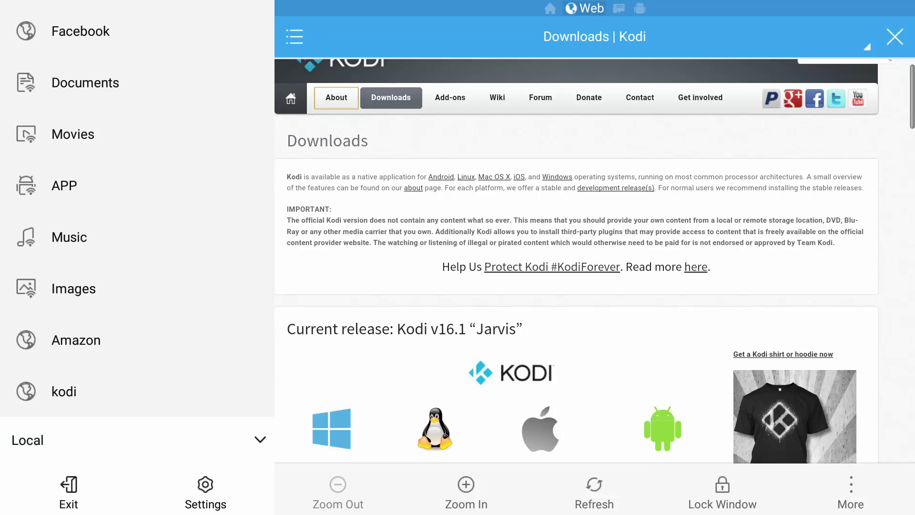
pyautogui.press('Down')
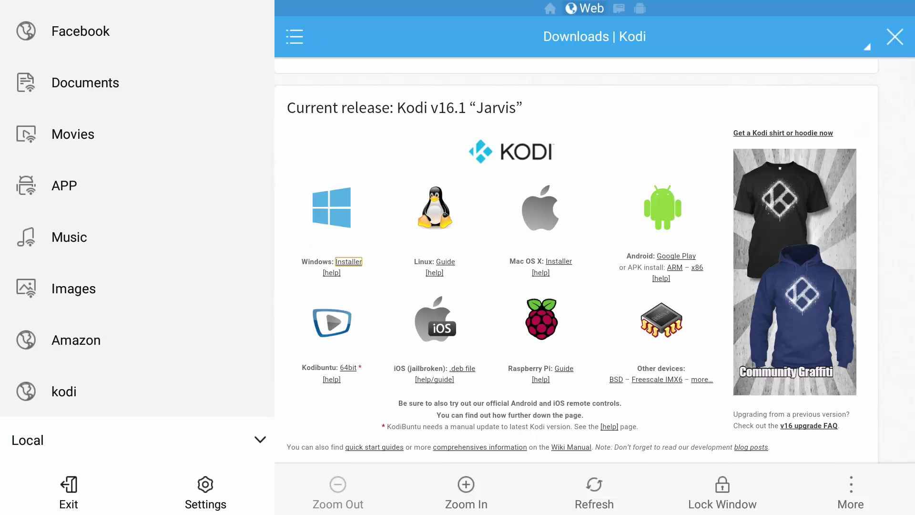
pyautogui.press('Right')
pyautogui.press('Right')
pyautogui.press('Right')
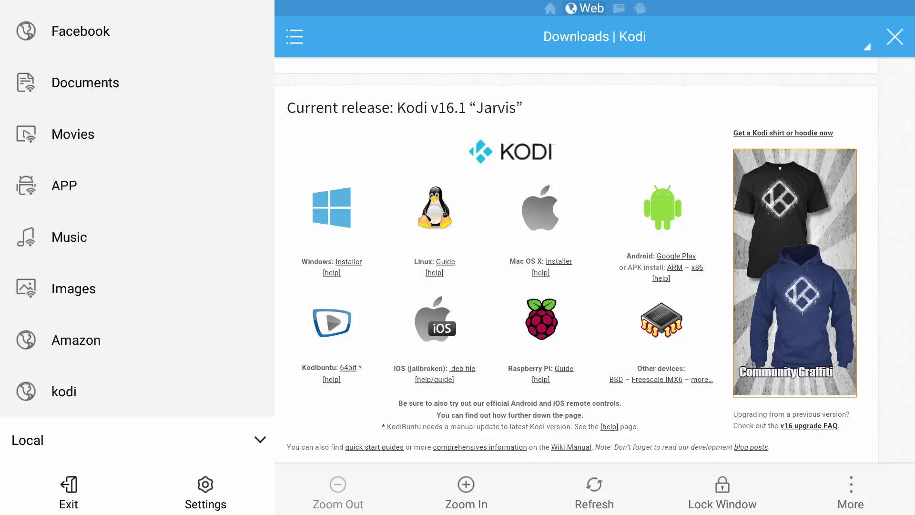
pyautogui.press('Left')
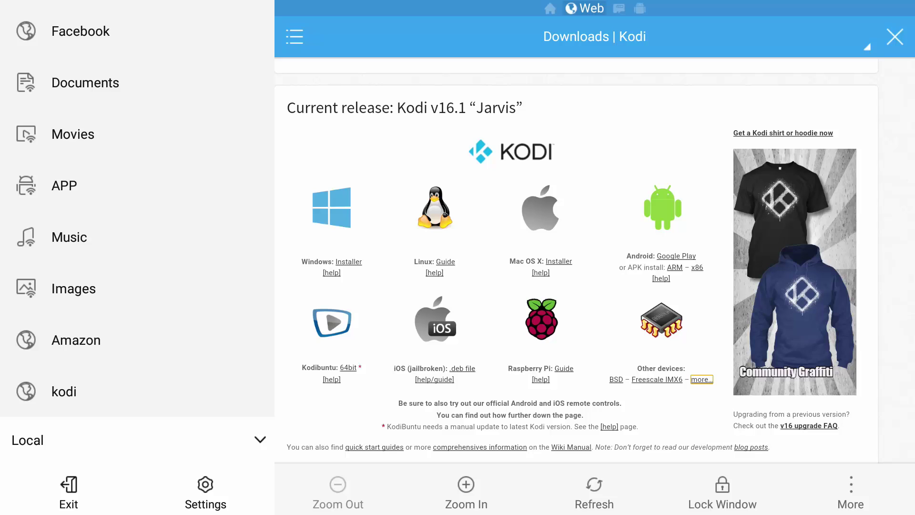
pyautogui.press('Up')
pyautogui.press('Left')
# Step: Scroll down past the development builds to the page footer and focus the browser's More option
pyautogui.press('Down')
pyautogui.press('Down')
pyautogui.press('Down')
pyautogui.press('Down')
pyautogui.press('Down')
pyautogui.press('Down')
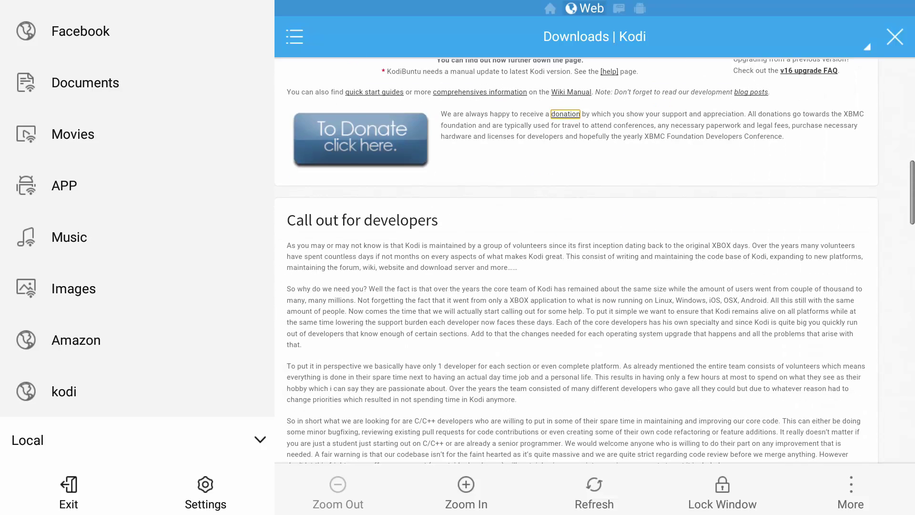
pyautogui.press('Down')
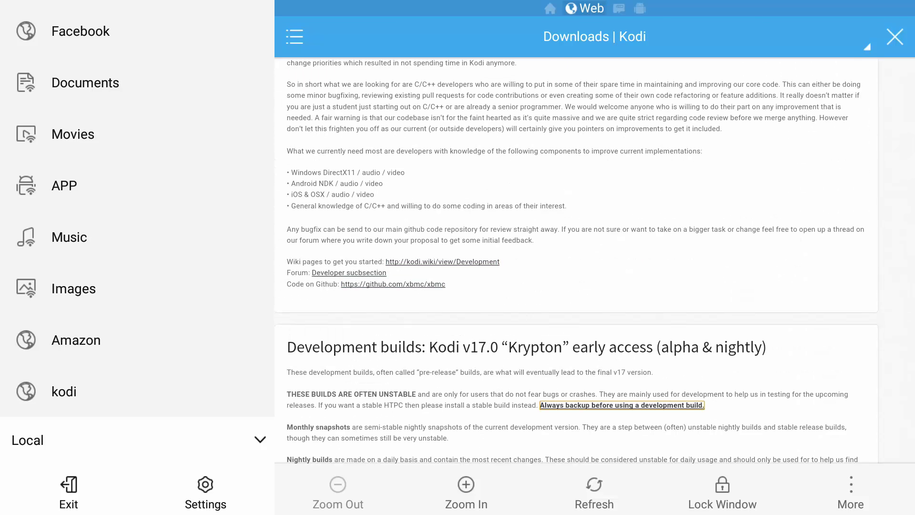
pyautogui.press('Down')
pyautogui.press('Down')
pyautogui.press('Down')
pyautogui.press('Down')
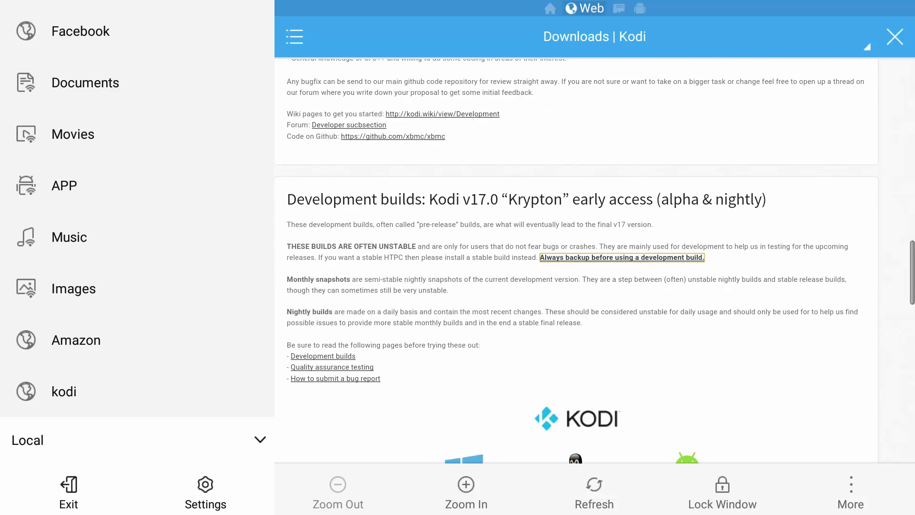
pyautogui.press('Down')
pyautogui.press('Down')
pyautogui.press('Down')
pyautogui.press('Down')
pyautogui.press('Down')
pyautogui.press('Down')
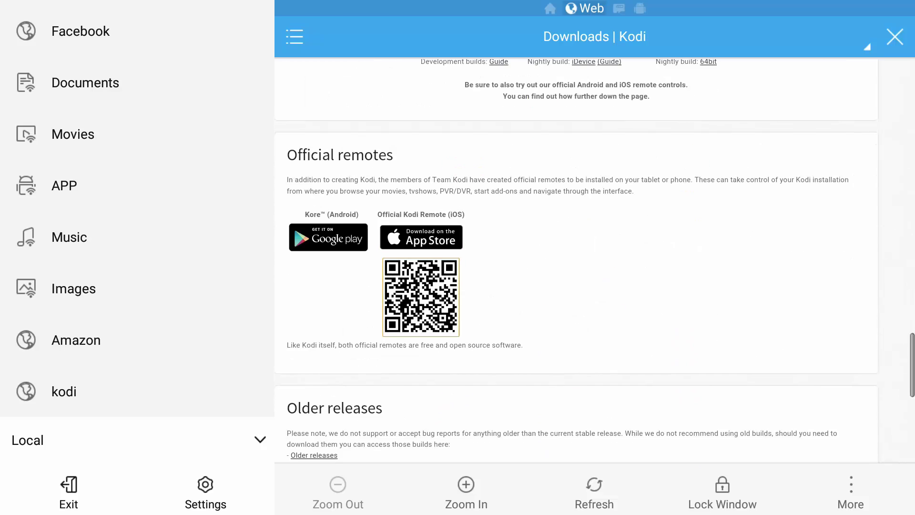
pyautogui.press('Down')
pyautogui.press('Down')
pyautogui.press('Down')
pyautogui.press('Down')
pyautogui.press('Down')
pyautogui.press('Down')
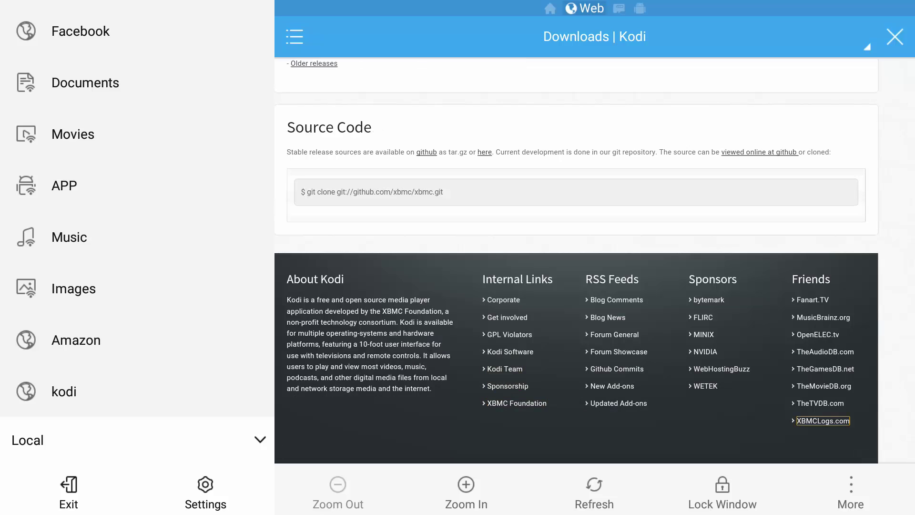
pyautogui.press('Down')
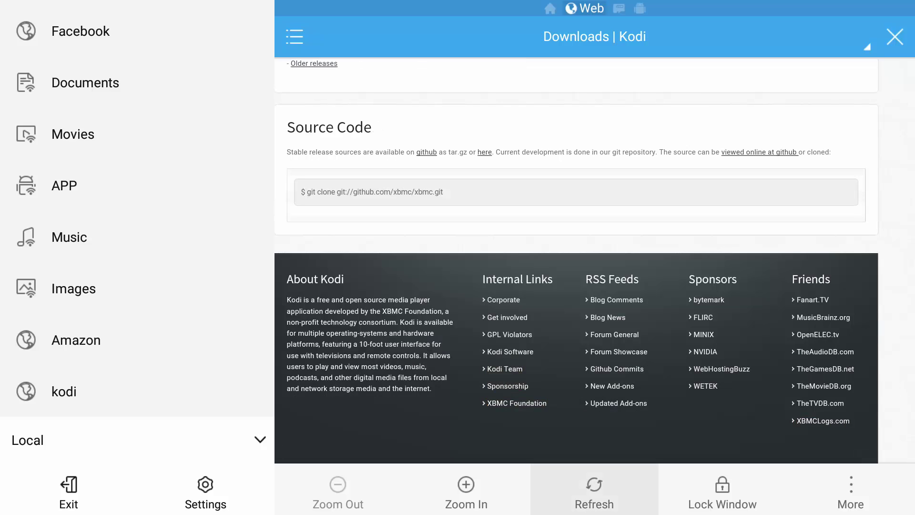
pyautogui.press('Right')
pyautogui.press('Right')
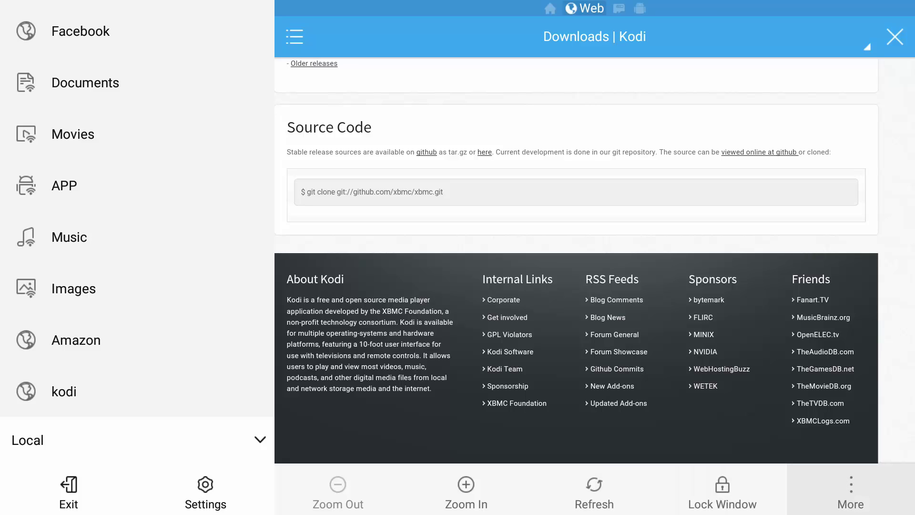
# Step: Open and dismiss the More menu, then choose Open file once kodi-16.1-Jarvis-armeabi-v7a.apk finishes downloading
pyautogui.press('Return')
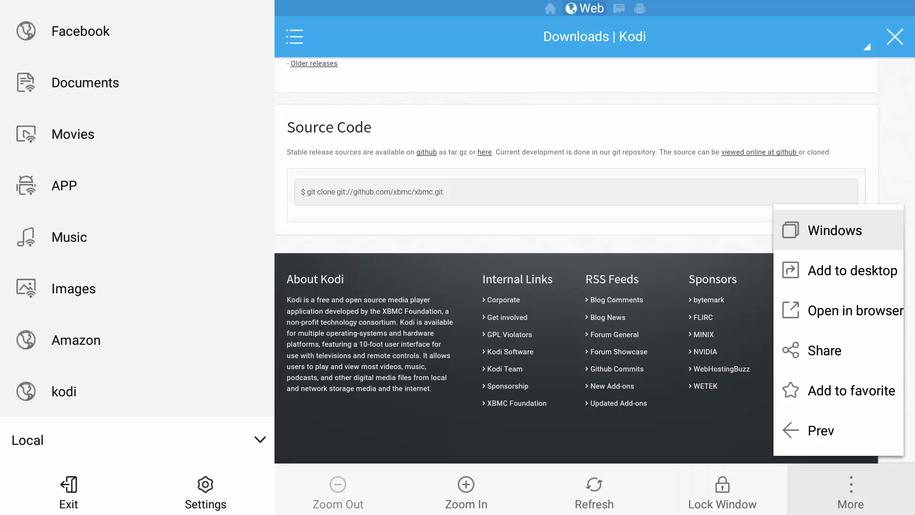
pyautogui.press('Down')
pyautogui.press('Down')
pyautogui.press('Return')
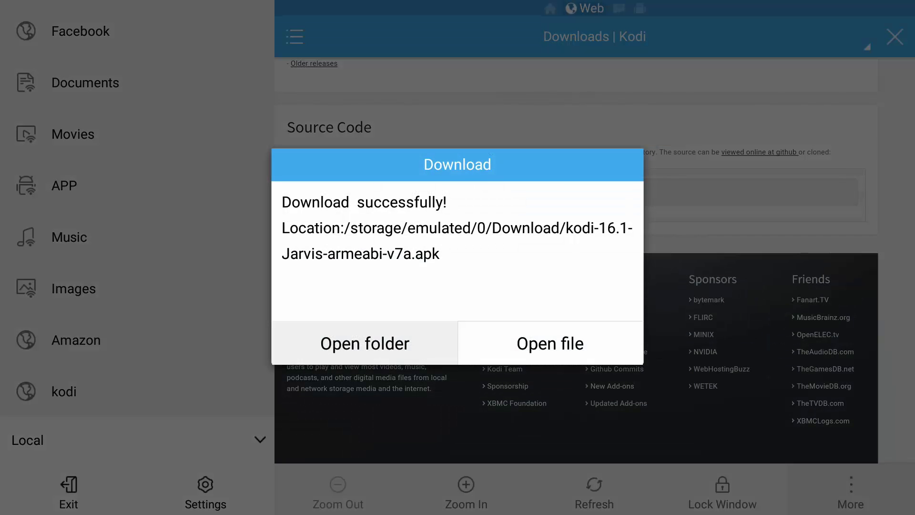
pyautogui.click(550, 344)
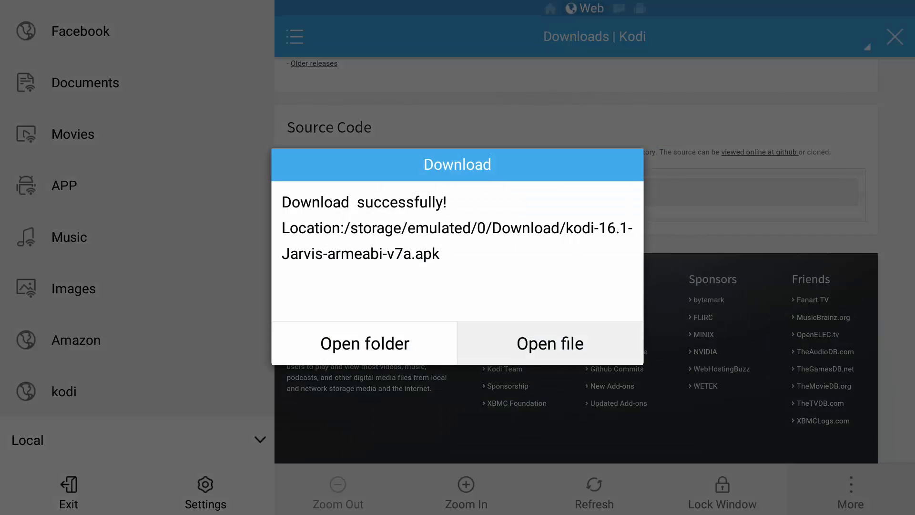
# Step: Open the downloaded Kodi APK and choose Install in its Properties dialog
pyautogui.press('Return')
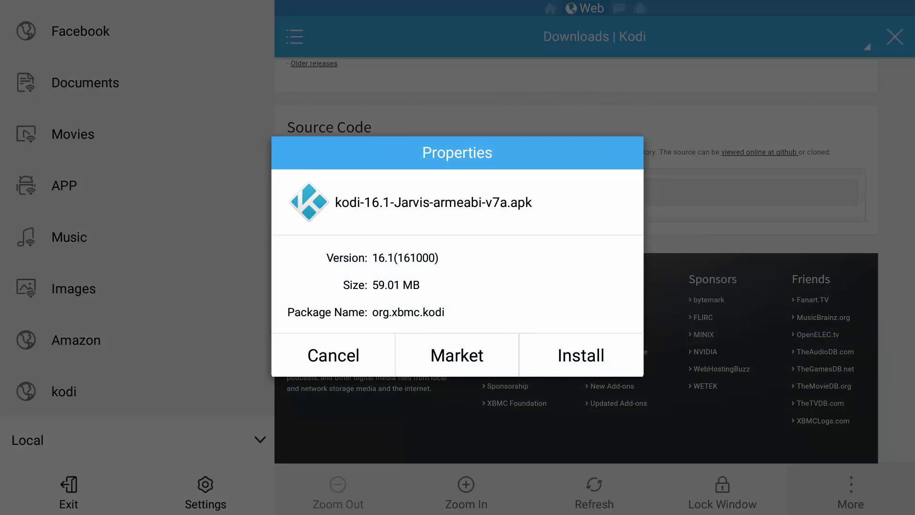
pyautogui.click(458, 355)
pyautogui.click(581, 355)
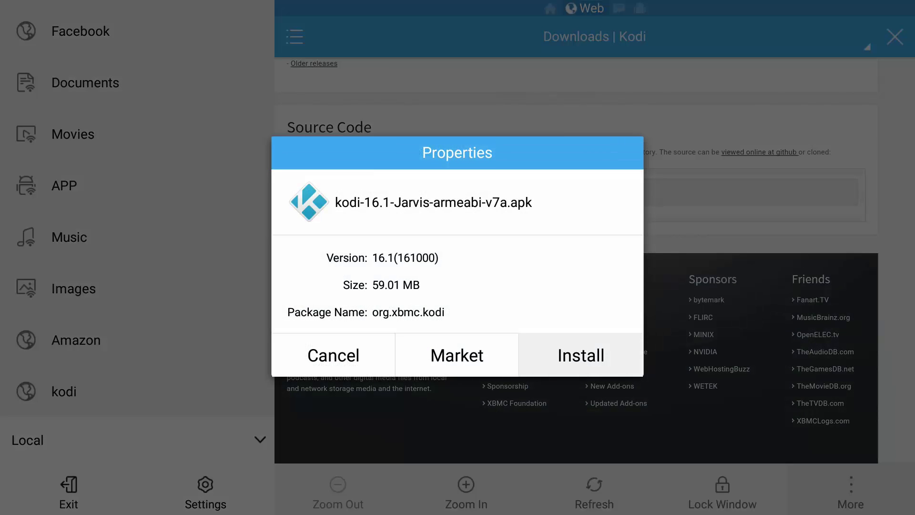
pyautogui.press('Return')
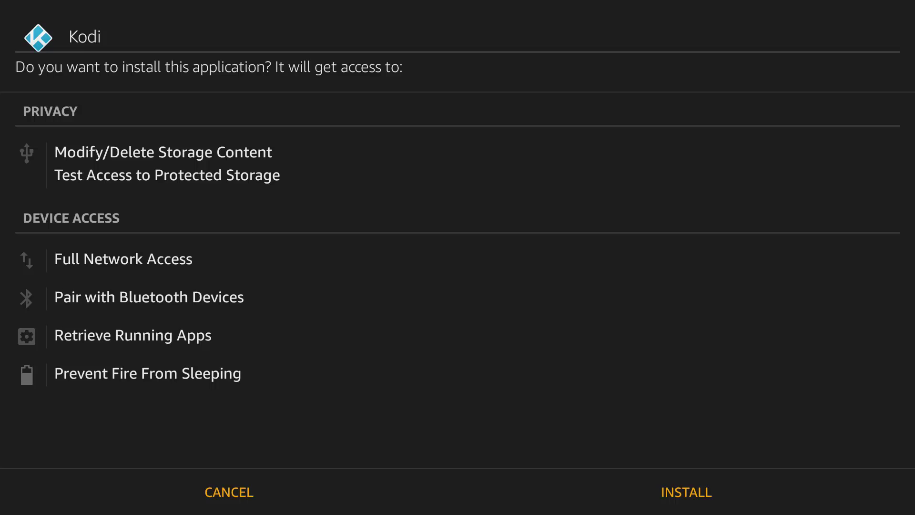
# Step: Accept Kodi's permissions with INSTALL and close the installer once the app is installed
pyautogui.press('Down')
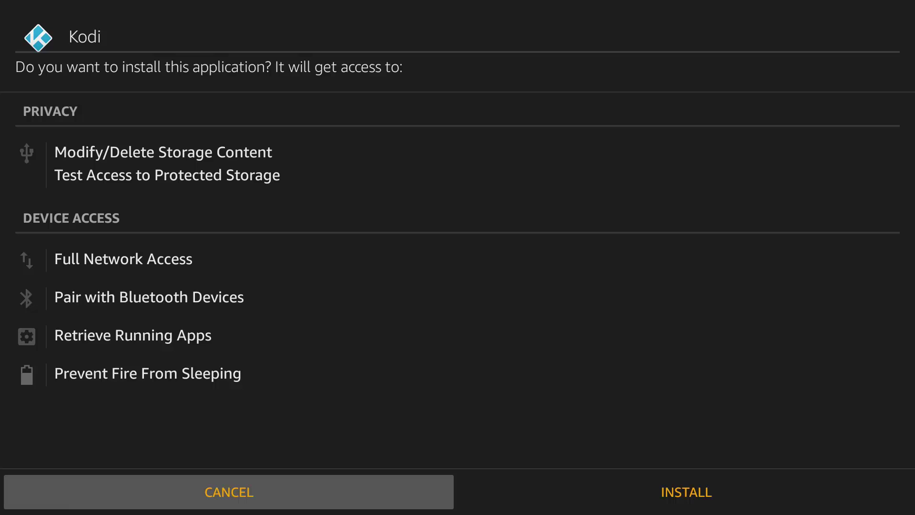
pyautogui.press('Right')
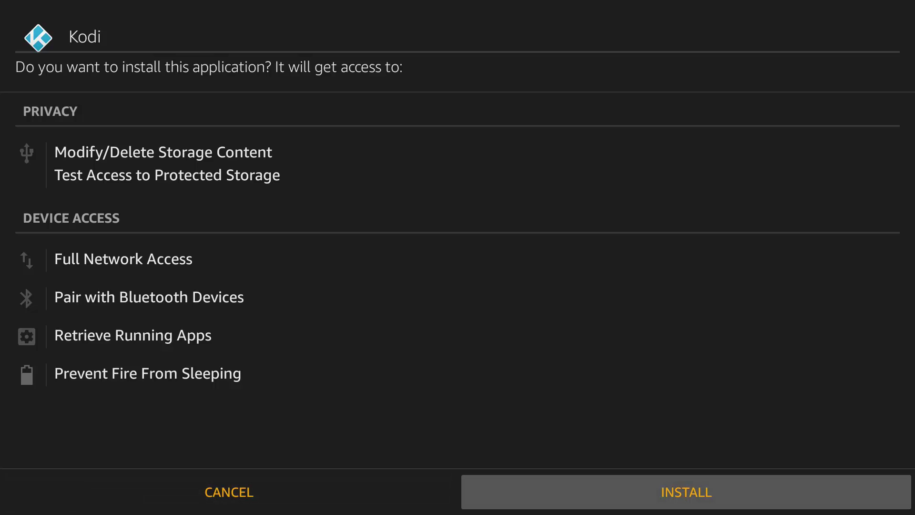
pyautogui.press('Return')
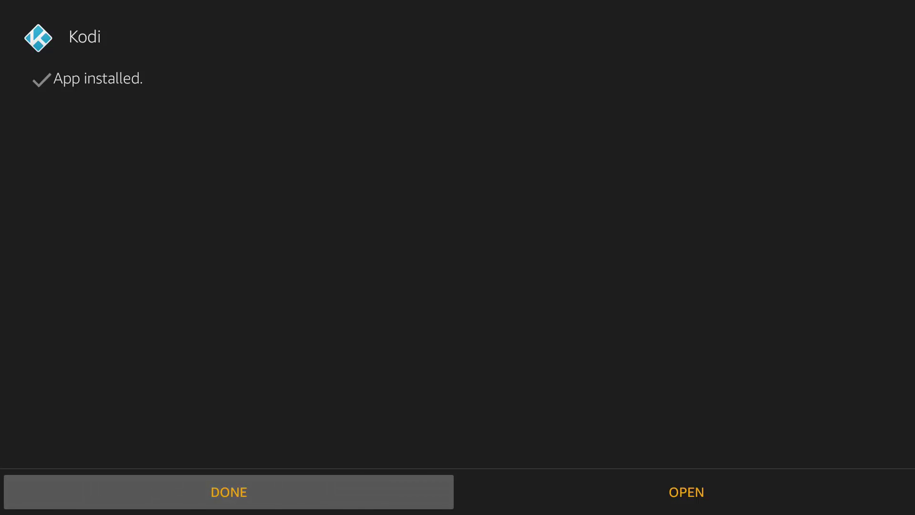
pyautogui.press('Return')
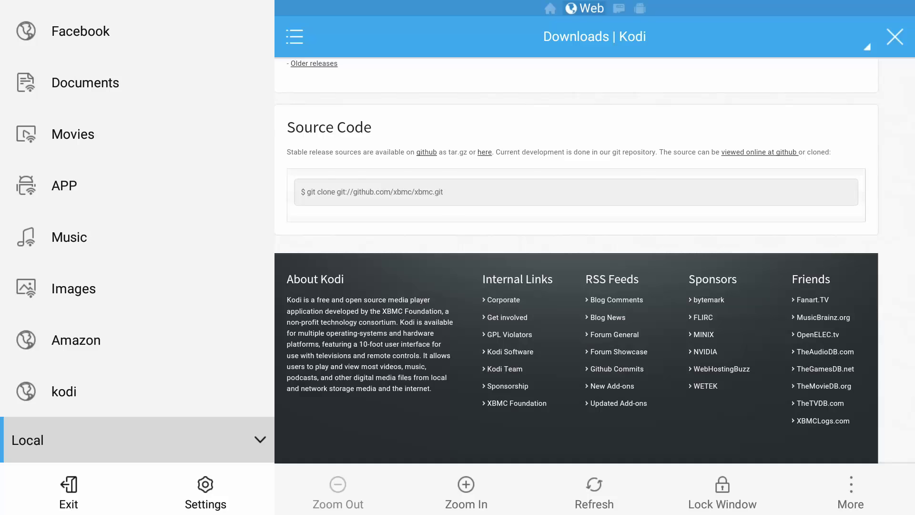
# Step: Close the Kodi downloads page and exit ES File Explorer to the Fire TV Home screen
pyautogui.press('Escape')
pyautogui.press('Escape')
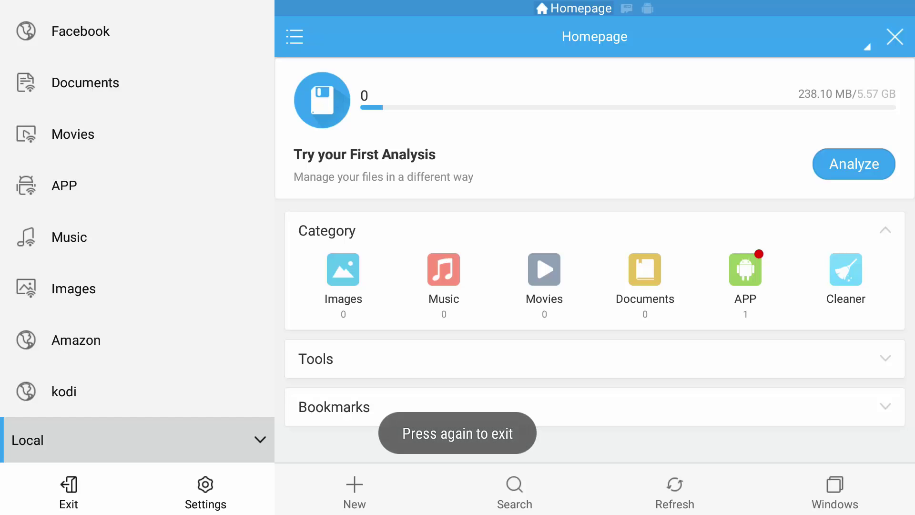
pyautogui.press('Escape')
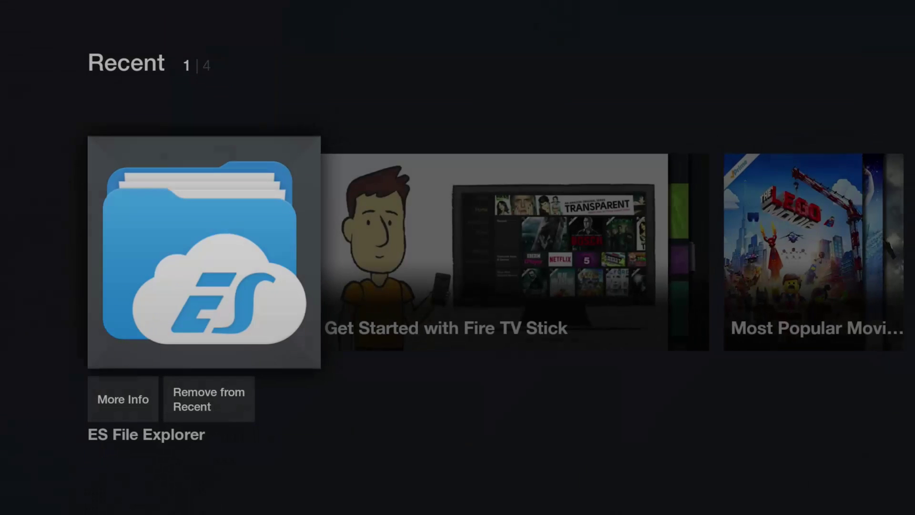
pyautogui.press('Escape')
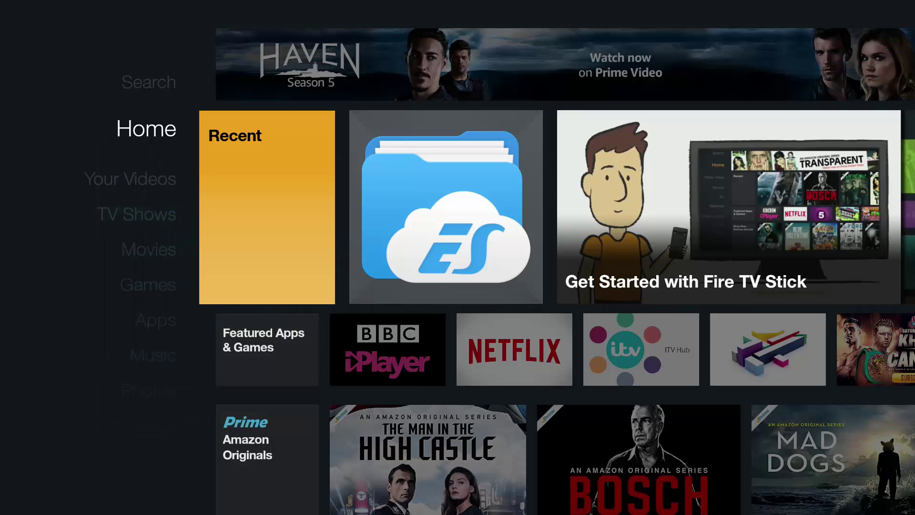
# Step: Go to Apps > Your Apps Library and launch Kodi
pyautogui.press('Left')
pyautogui.press('Right')
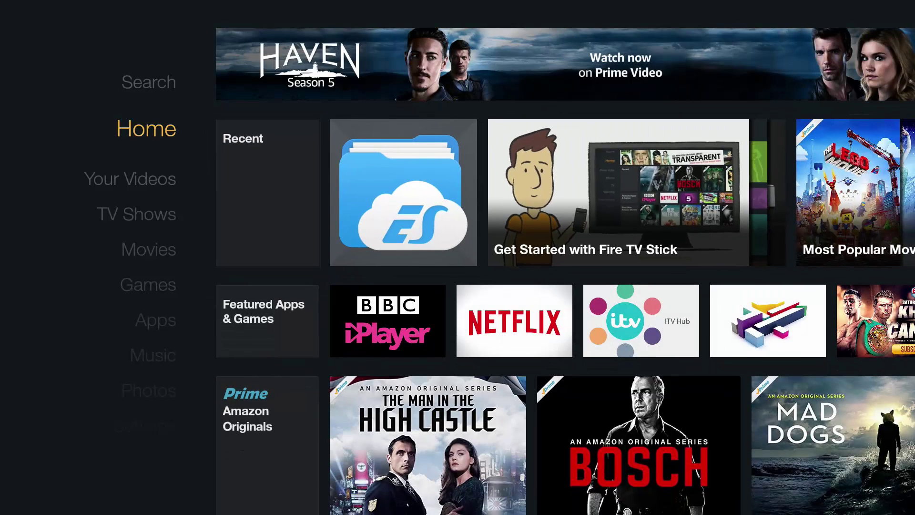
pyautogui.press('Down')
pyautogui.press('Down')
pyautogui.press('Down')
pyautogui.press('Down')
pyautogui.press('Down')
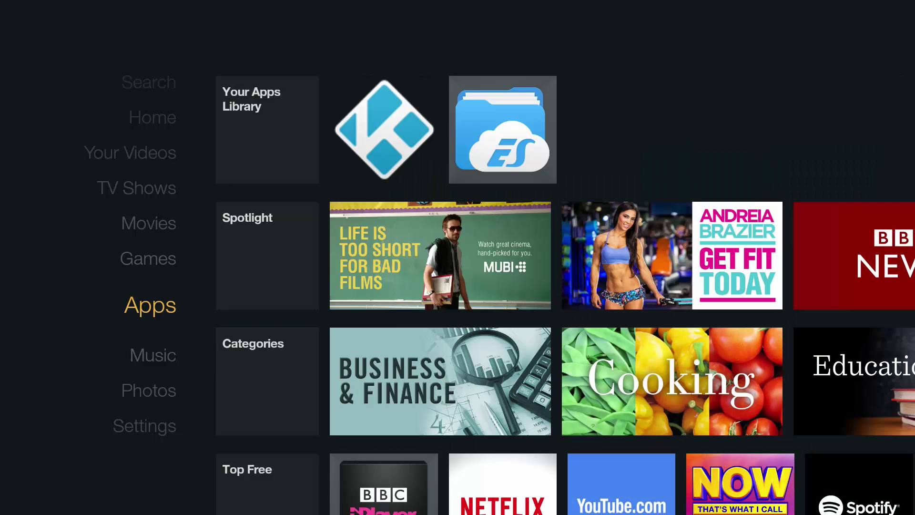
pyautogui.press('Right')
pyautogui.press('Return')
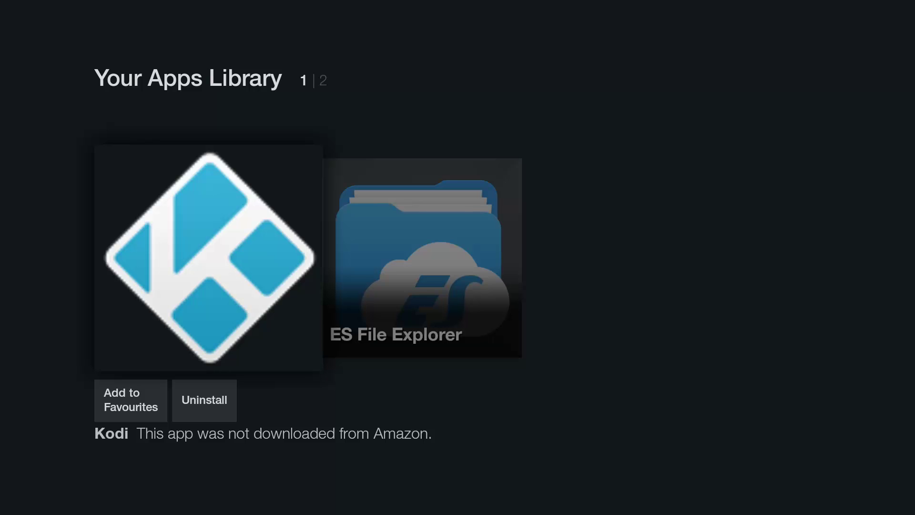
pyautogui.press('Return')
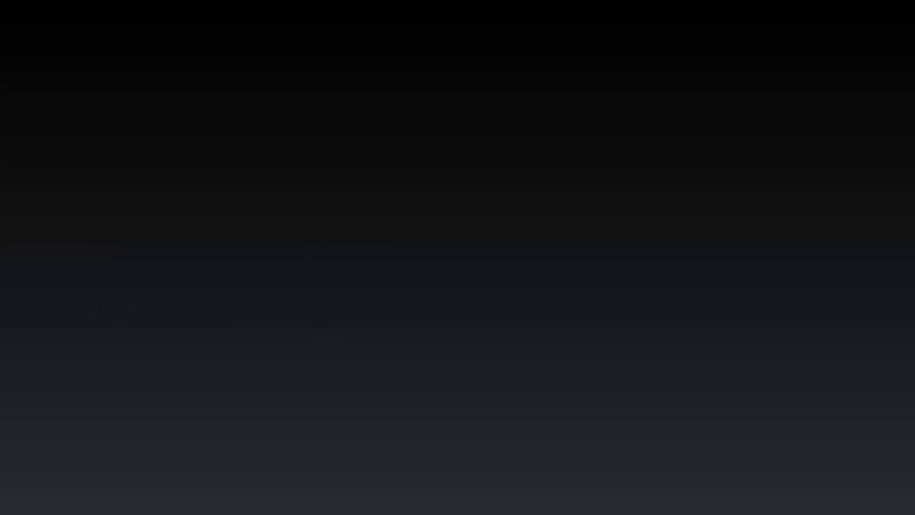